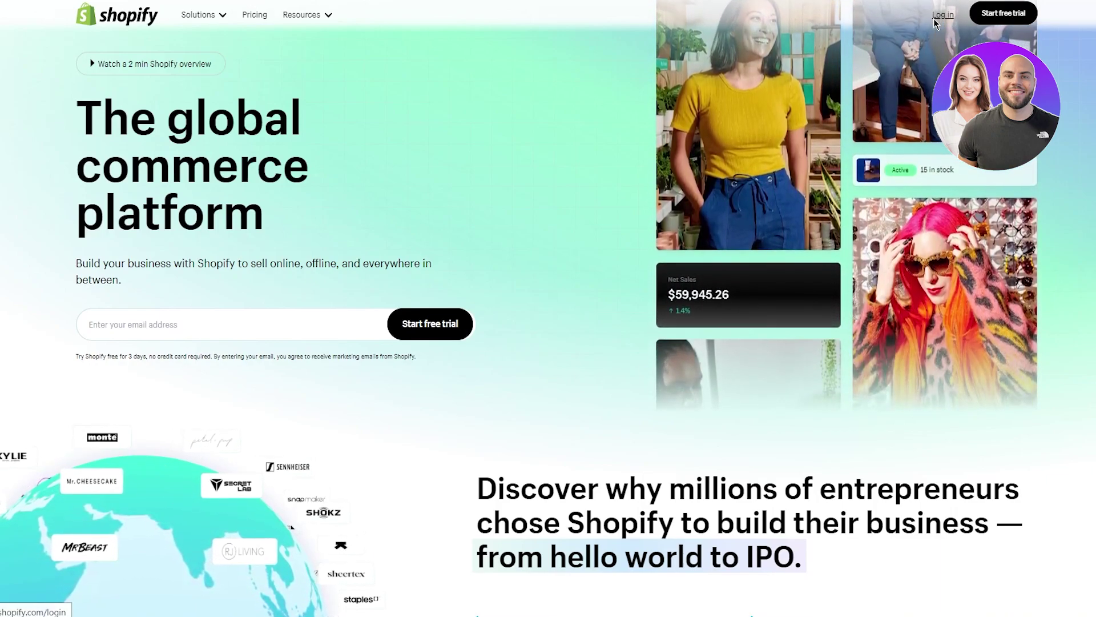
Step: Log in to Shopify and open the My Store admin Home page
left_click(936, 23)
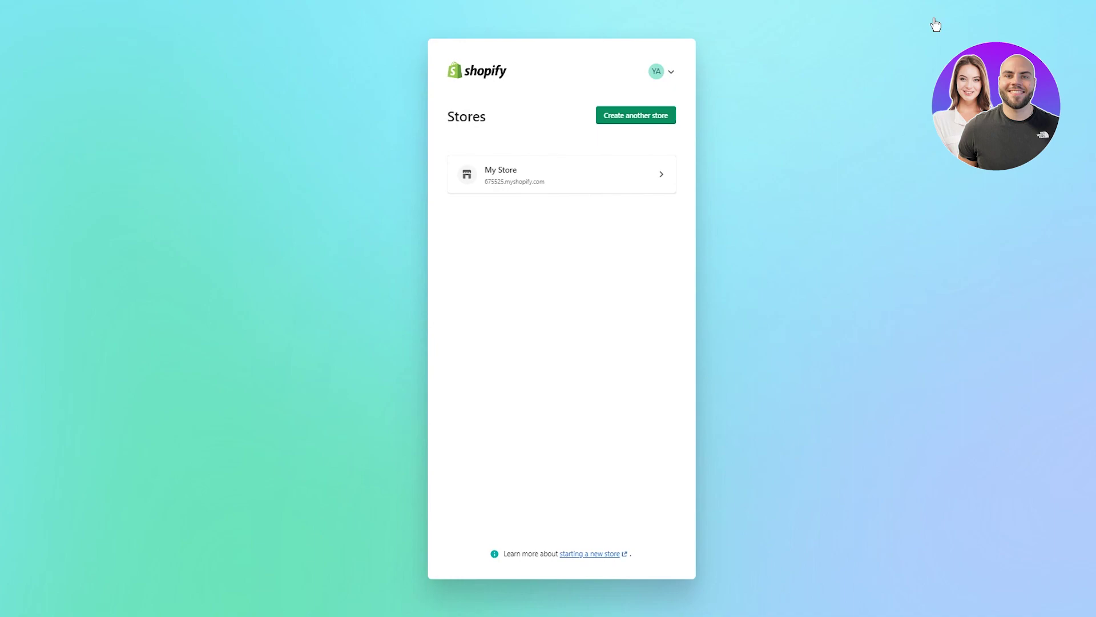
left_click(569, 171)
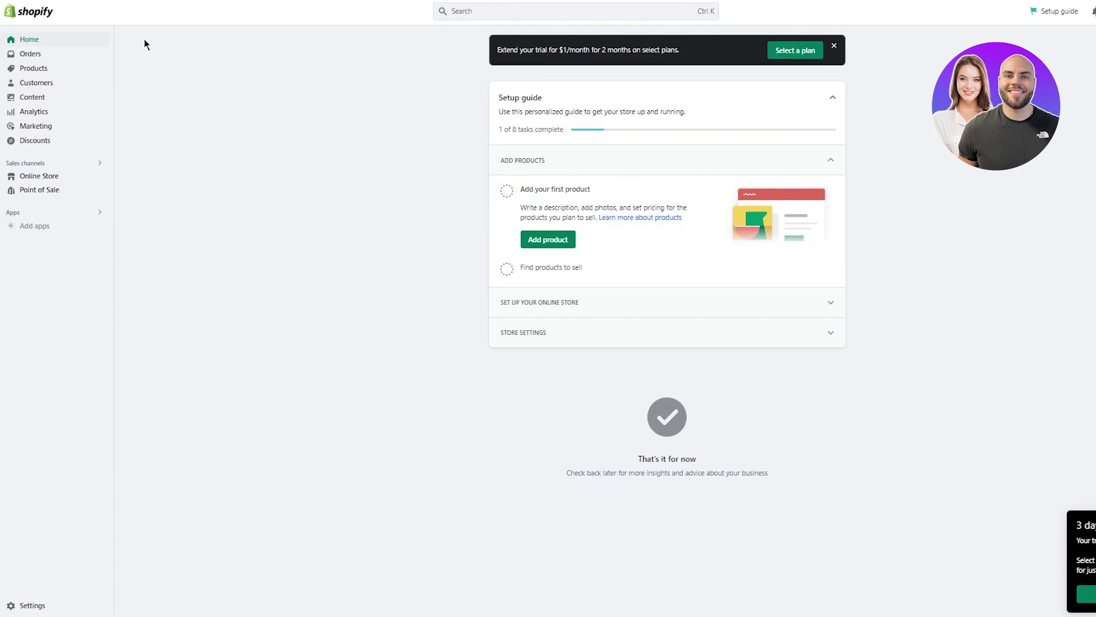
Step: View the empty Orders page, search 'cj' then clear it, and show Picked for you app recommendations
left_click(60, 55)
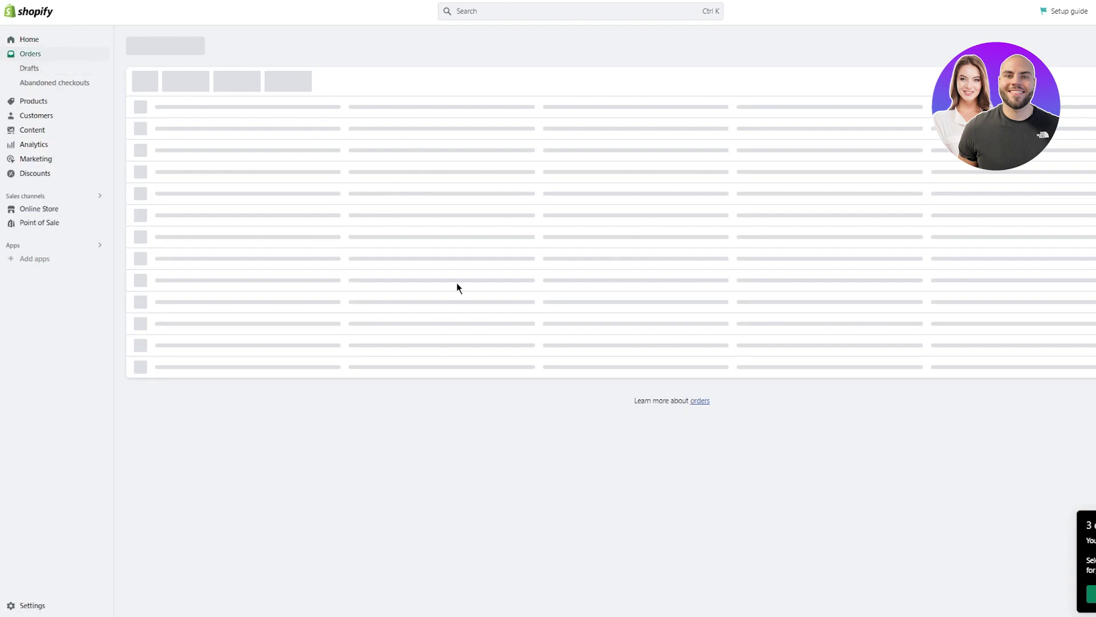
left_click_drag(886, 493, 478, 413)
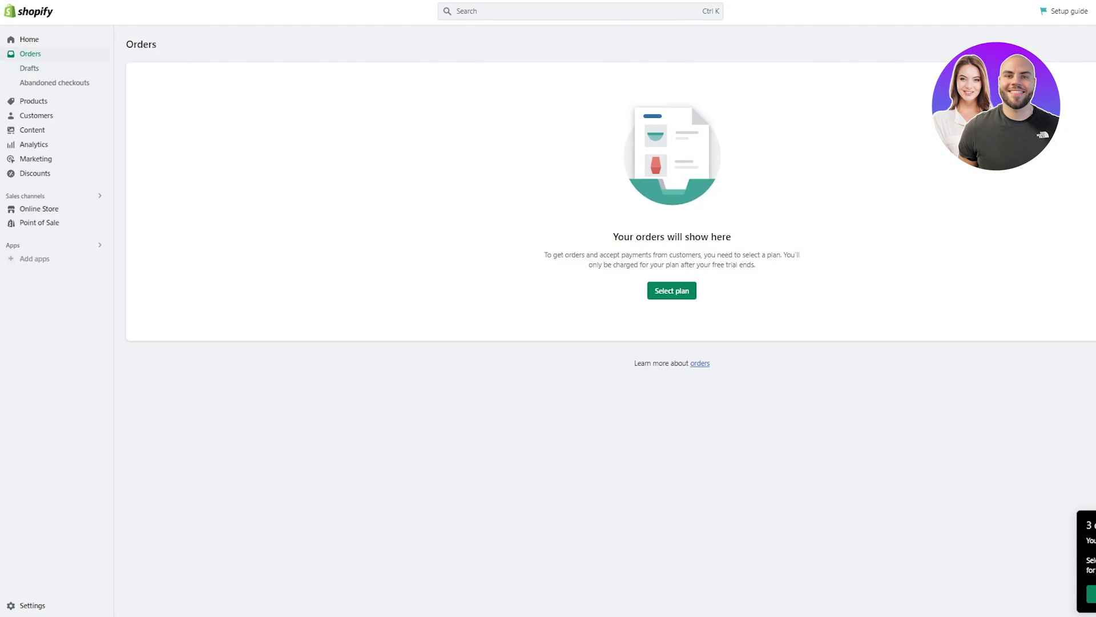
left_click(468, 11)
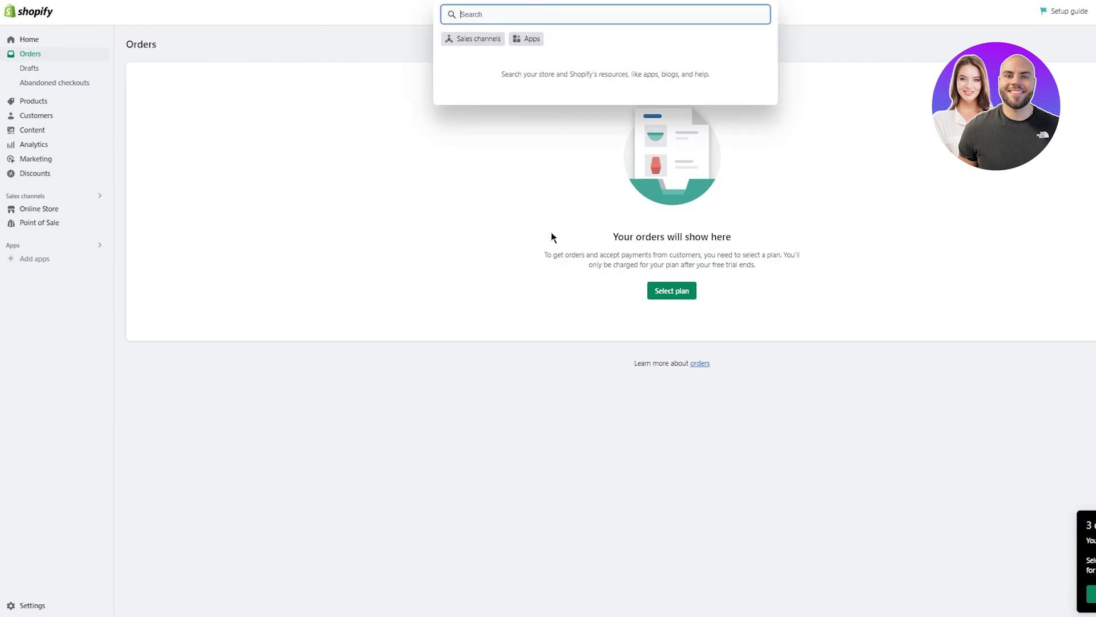
type("cj")
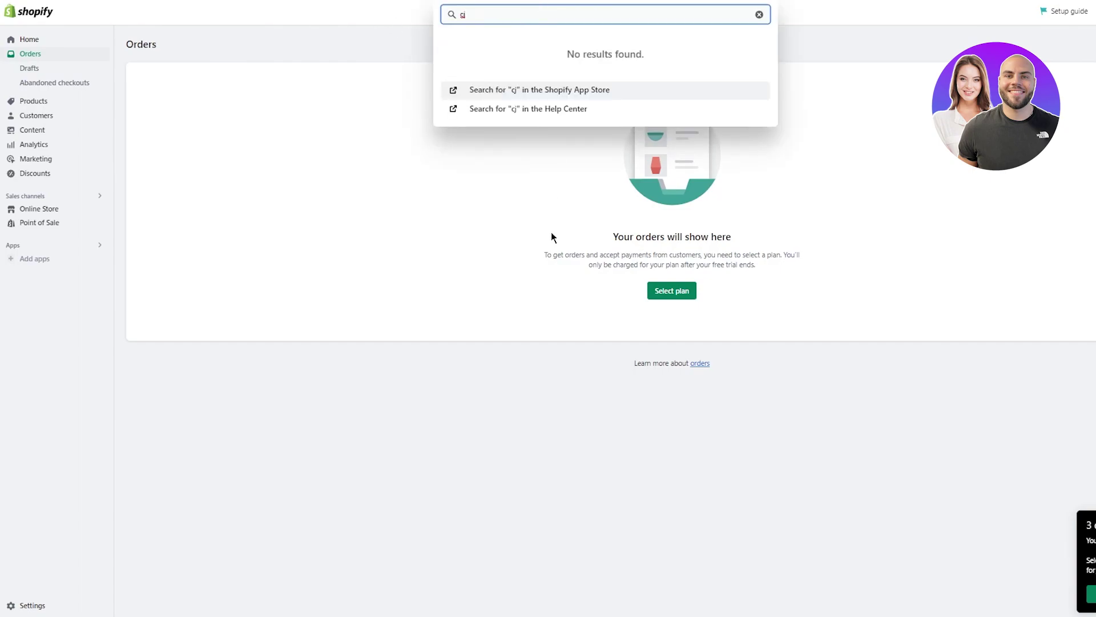
key("BackSpace")
key("BackSpace")
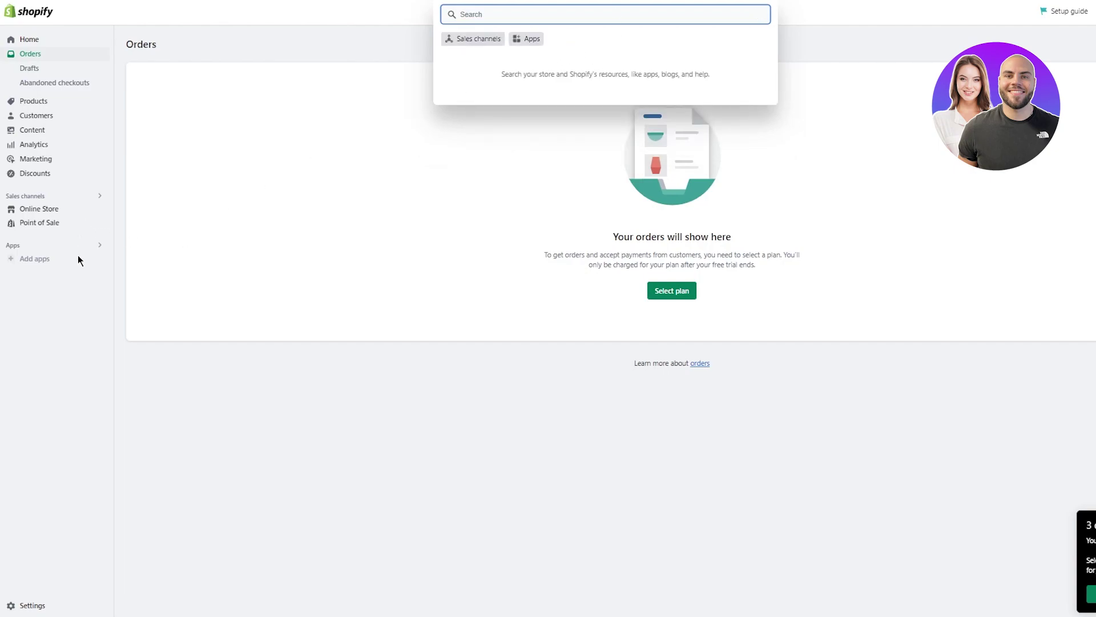
left_click(63, 263)
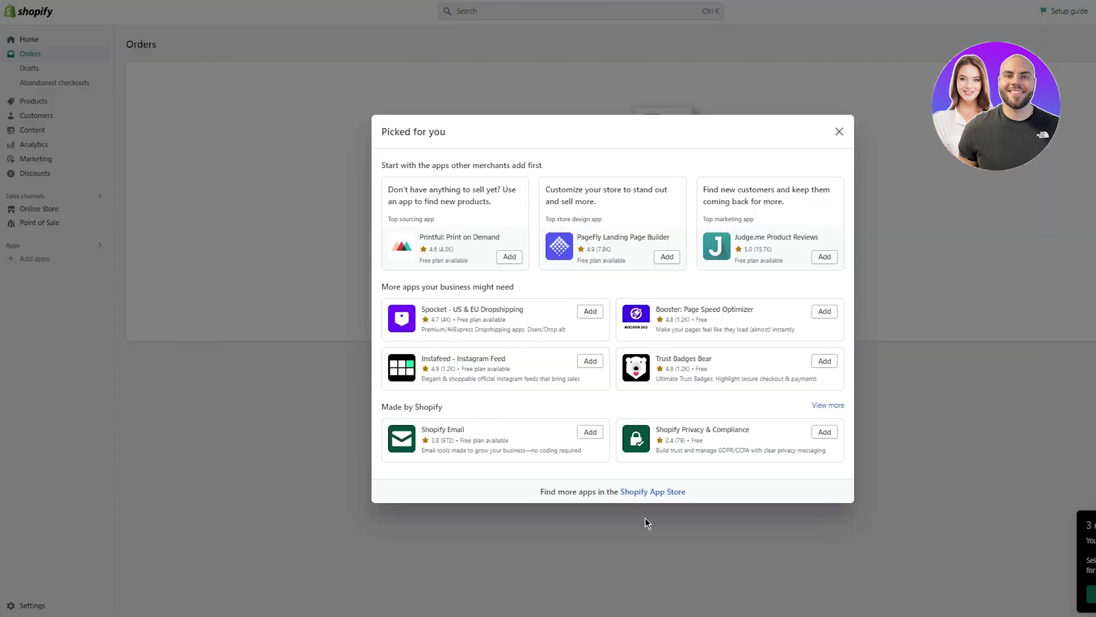
Step: Open the Shopify App Store and search for 'cj dropshipping' apps
left_click(645, 494)
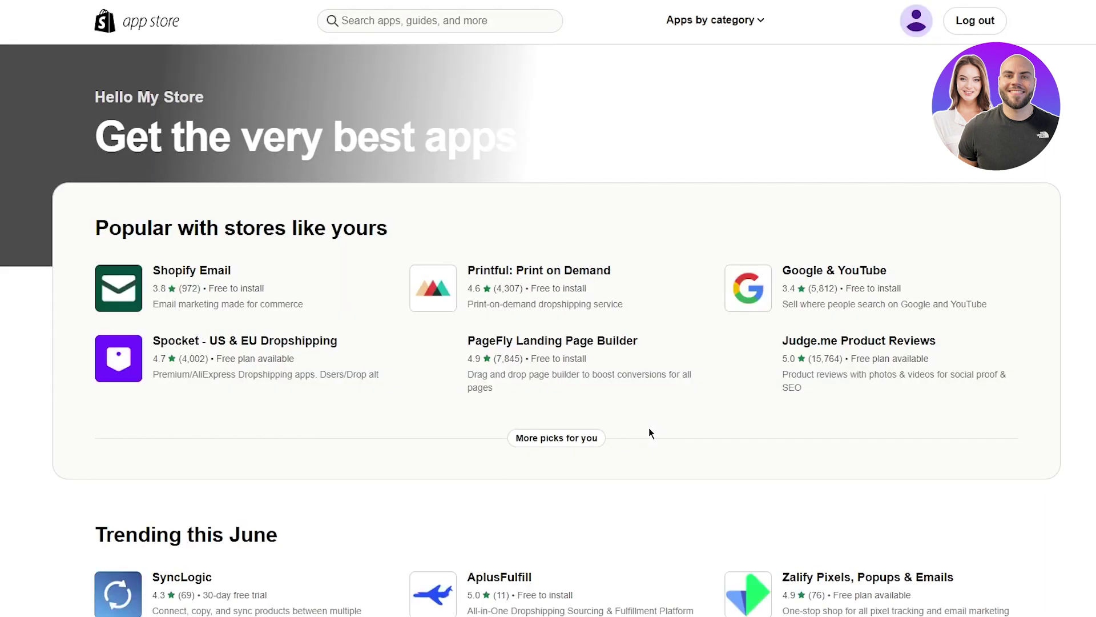
scroll(648, 432, "down", 14)
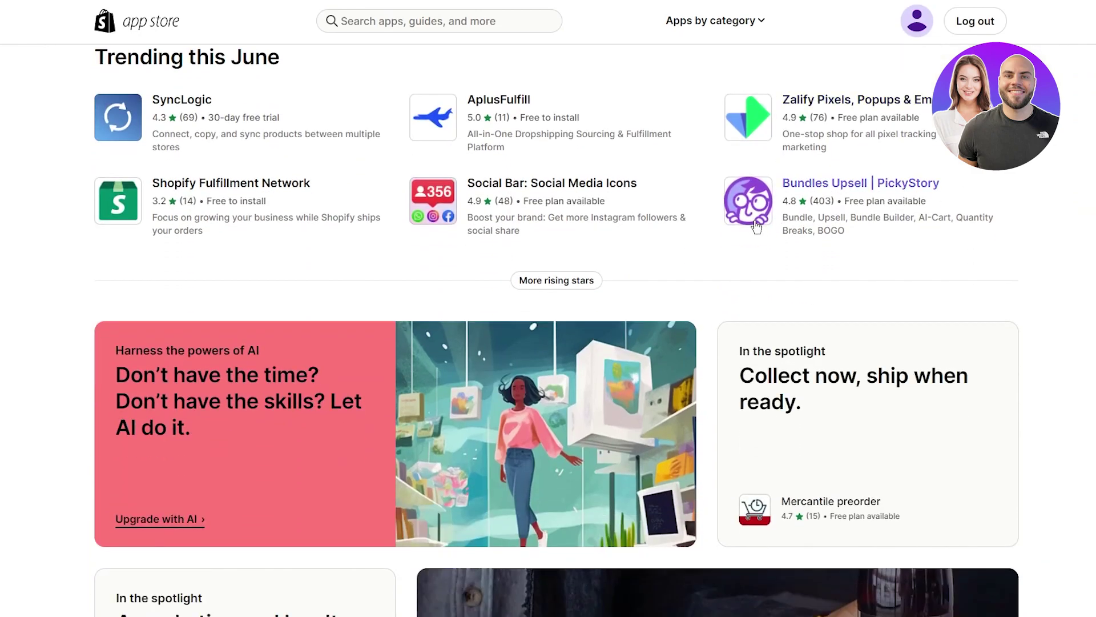
scroll(755, 237, "down", 9)
scroll(640, 228, "up", 20)
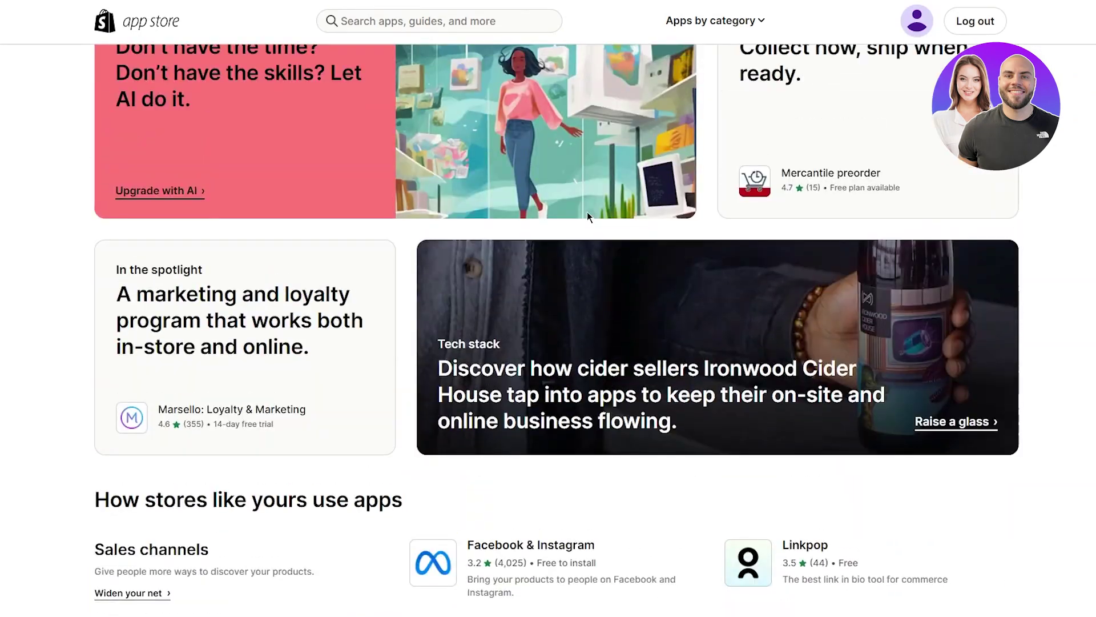
left_click(400, 17)
type("c")
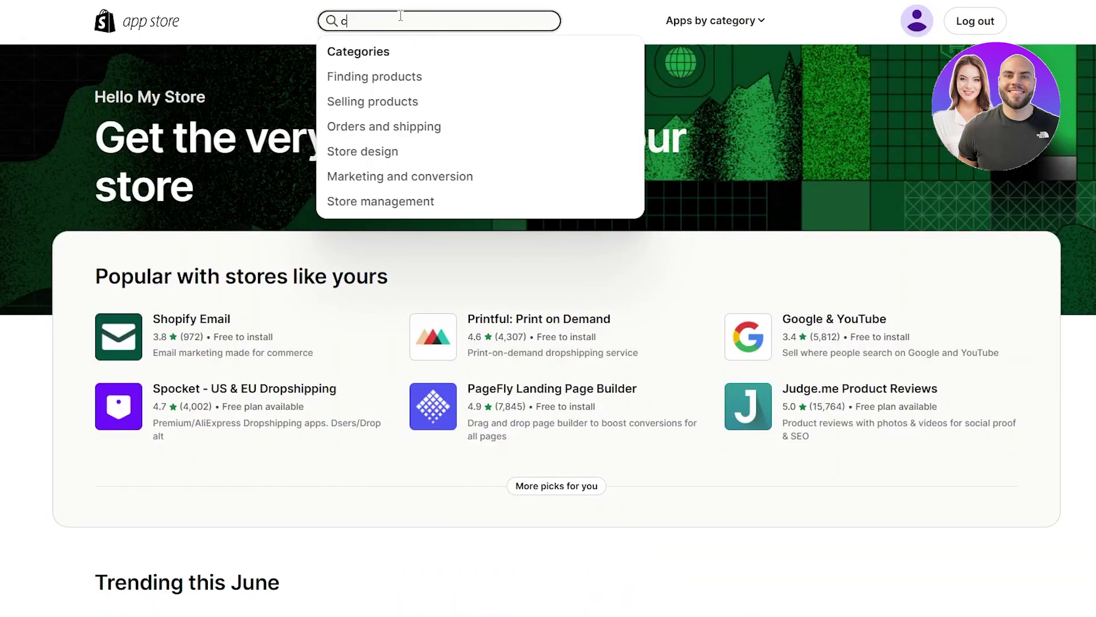
type("j")
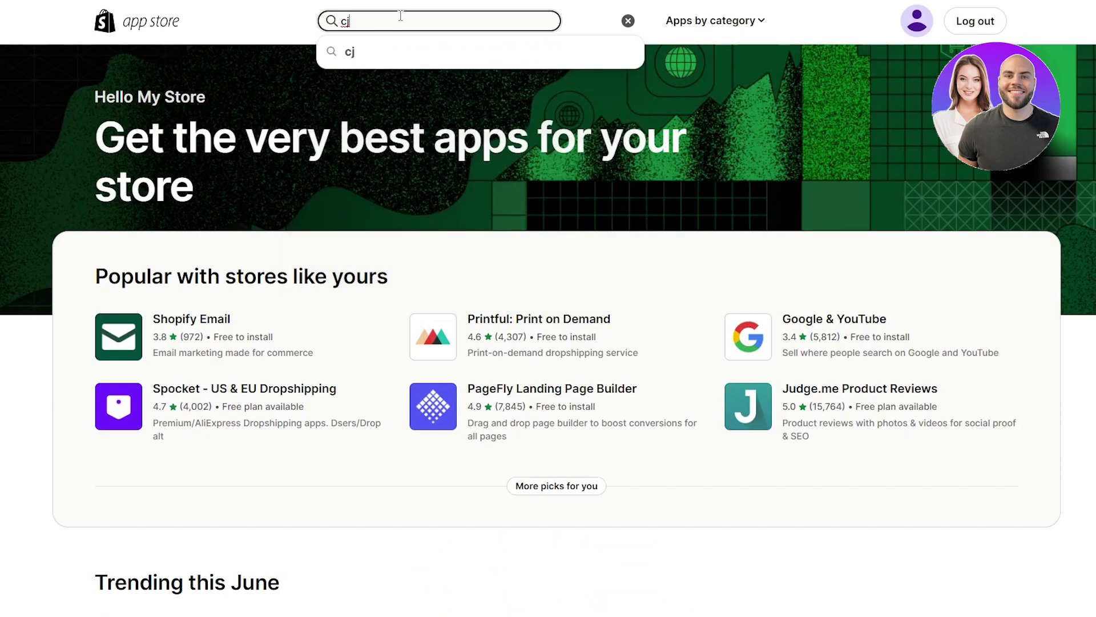
type(" drop")
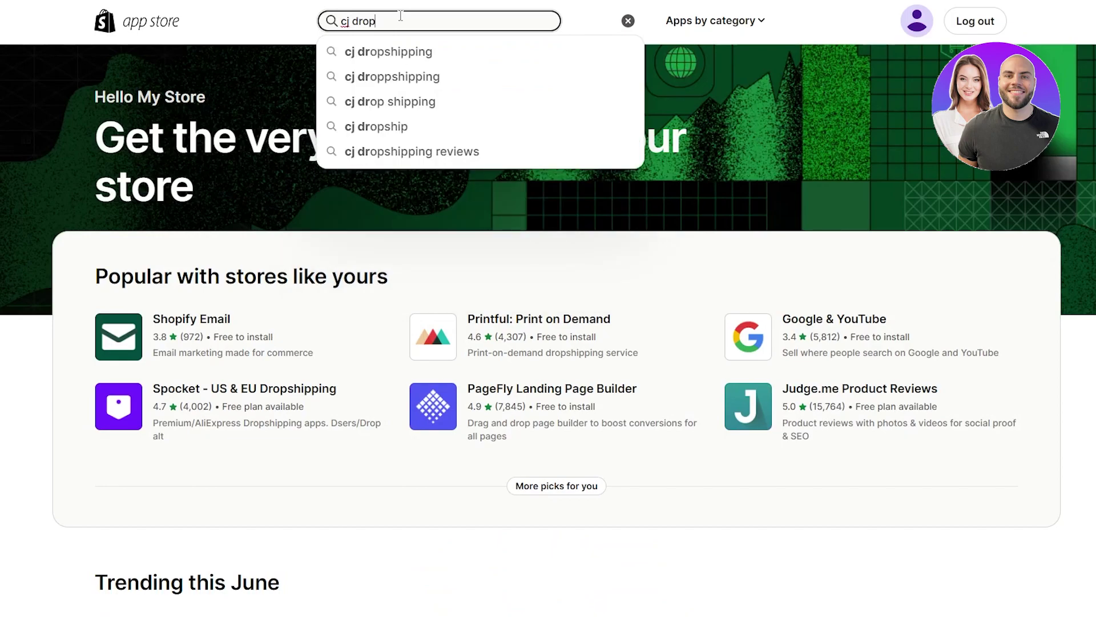
key("Down")
key("Return")
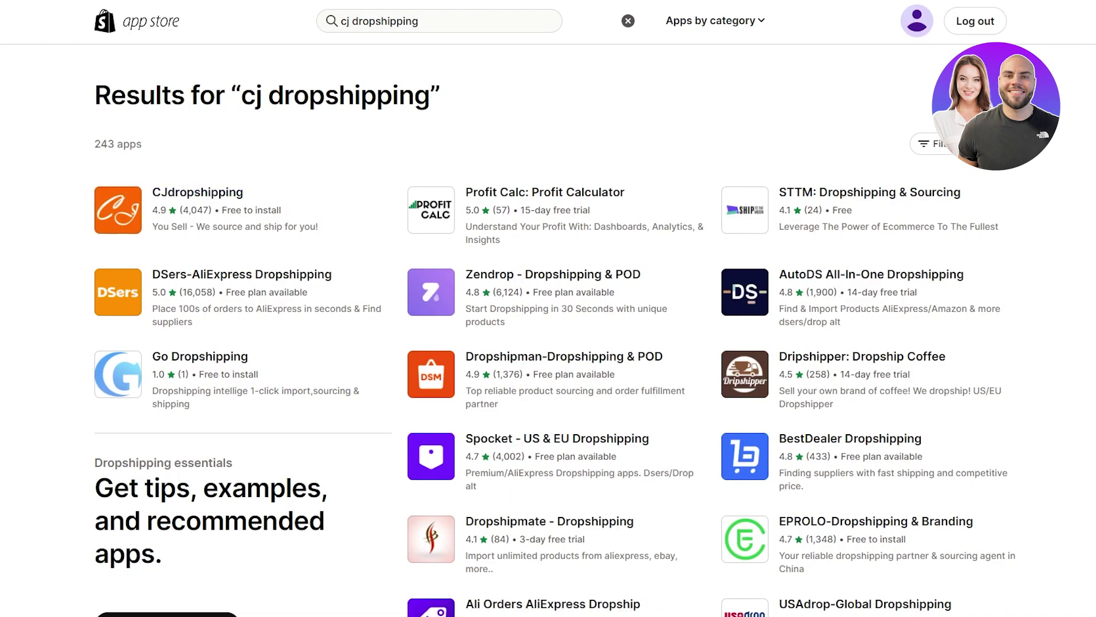
Step: Open cjdropshipping.com in a new tab and close its Subscribe pop-up
key("ctrl+t")
type("cj")
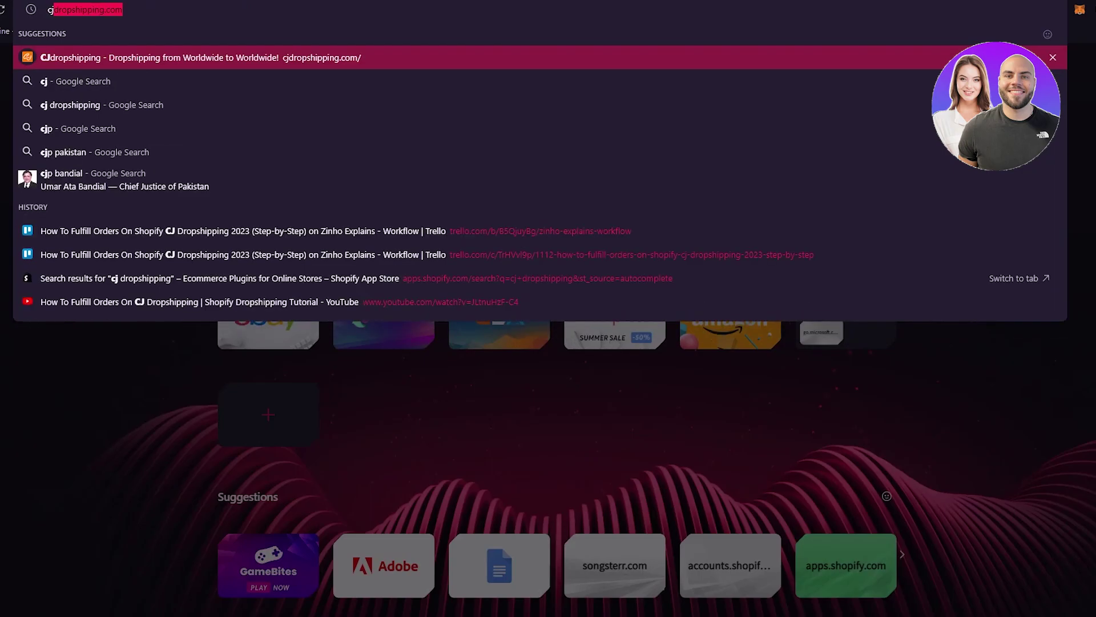
key("Return")
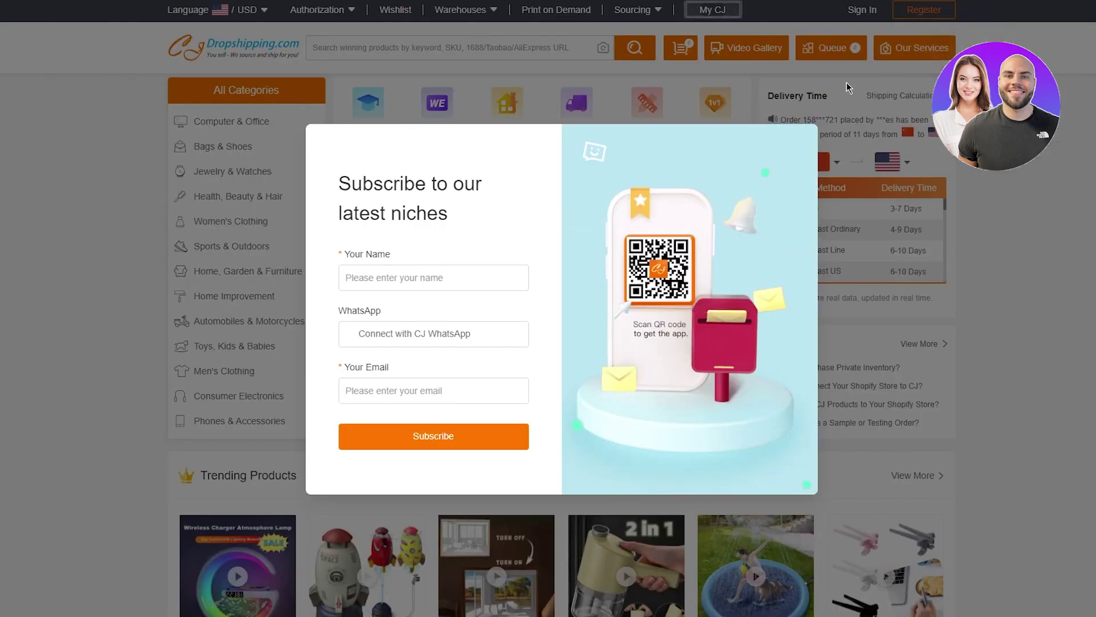
left_click(803, 140)
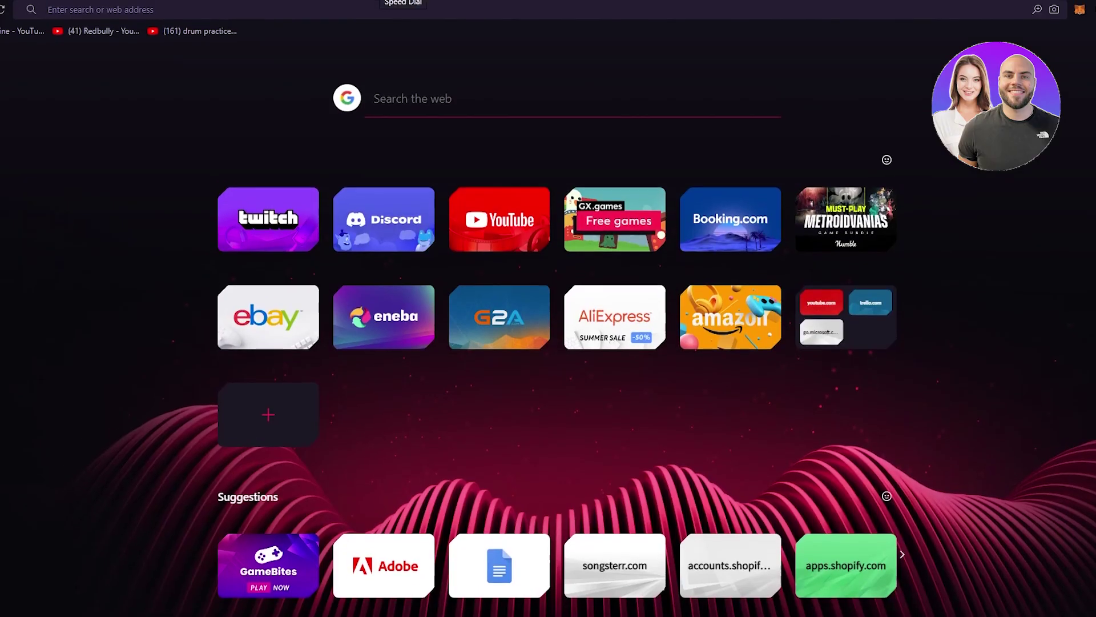
Step: Load temp-mail.org and copy the generated temporary email address
type("temp")
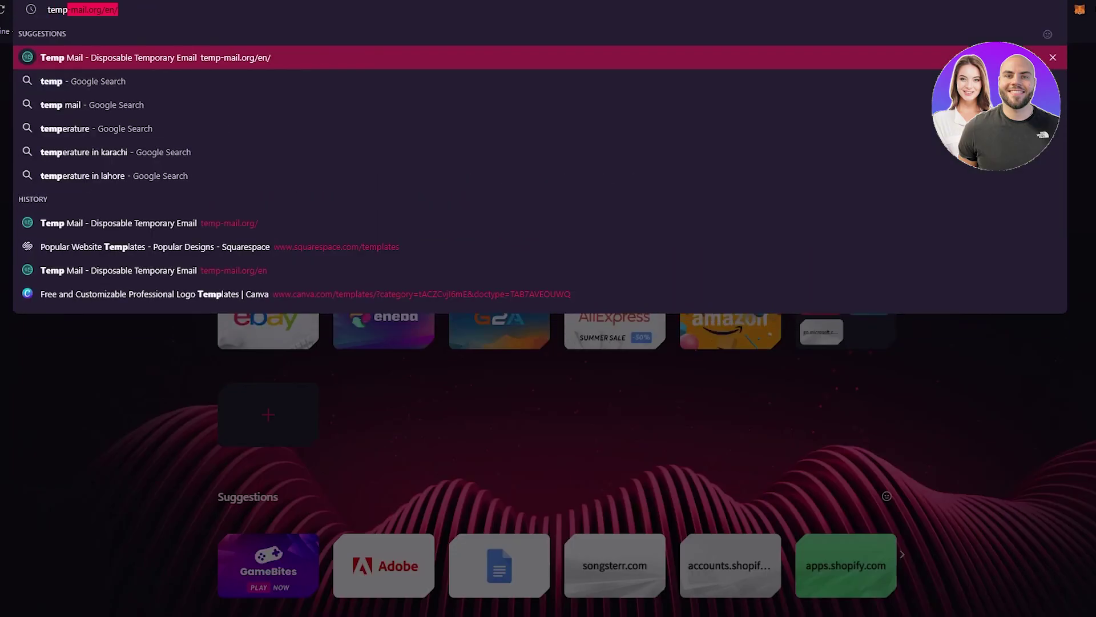
key("Return")
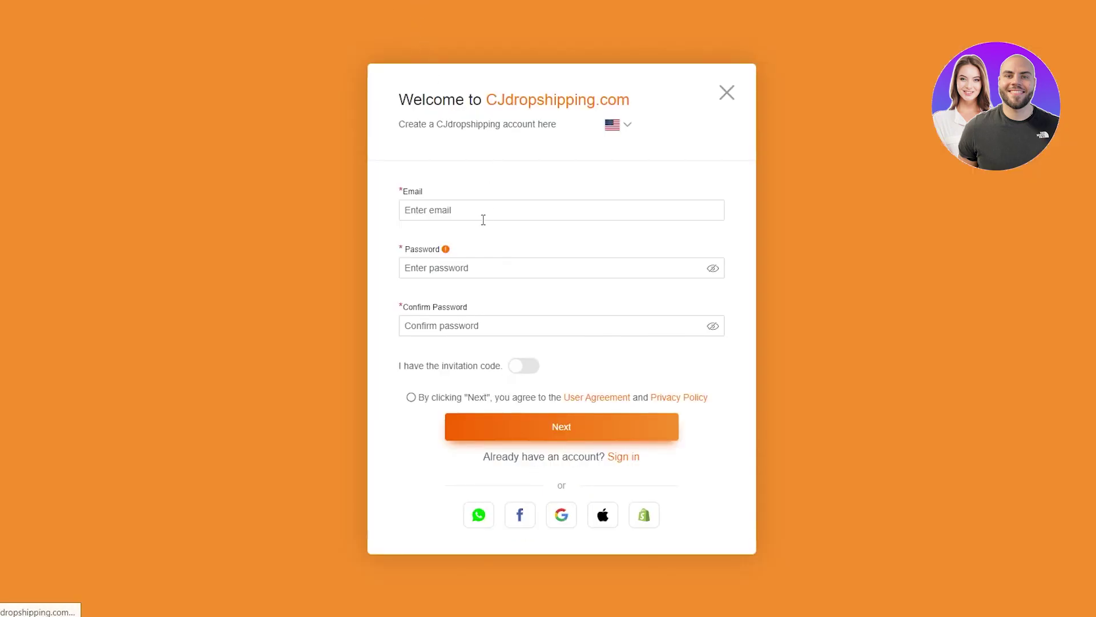
left_click(483, 220)
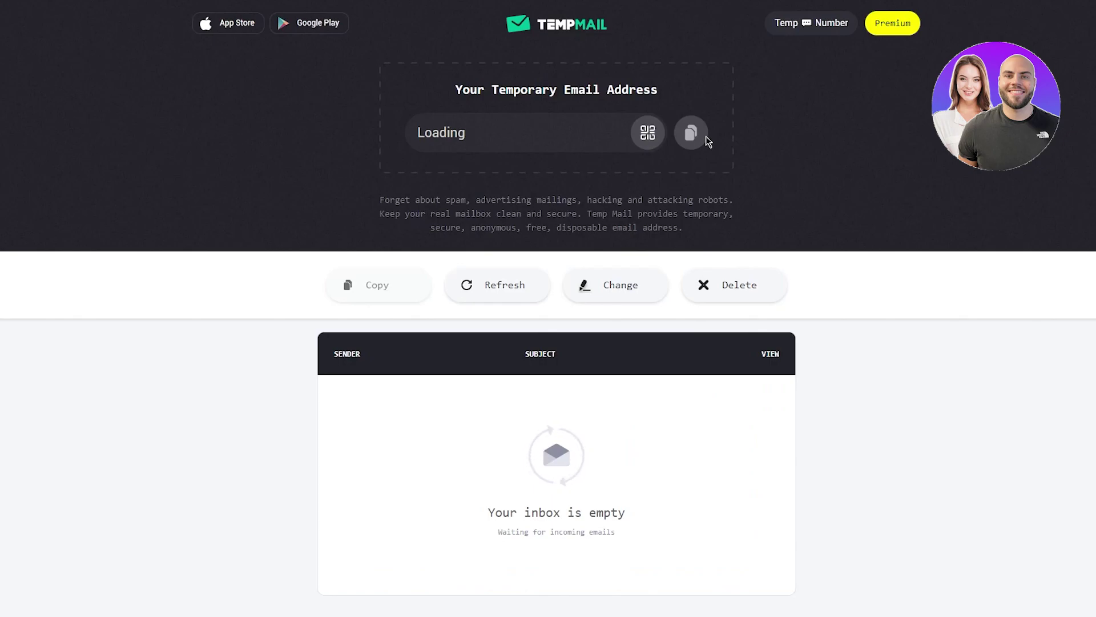
left_click(704, 137)
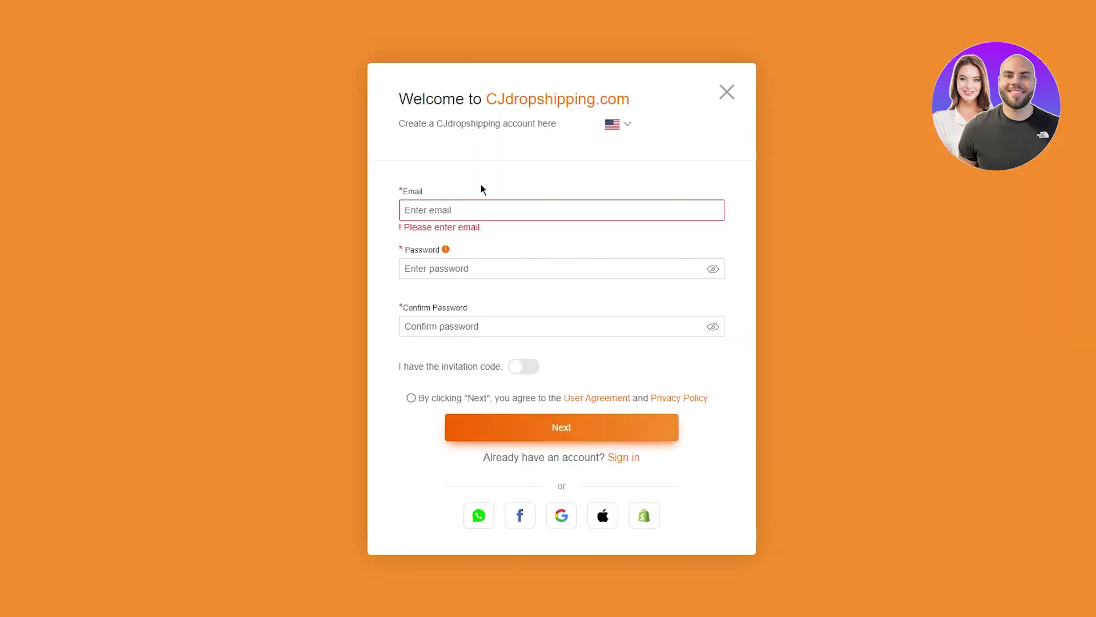
Step: Paste the temporary address as the Email, set and confirm the password, and continue
right_click(469, 209)
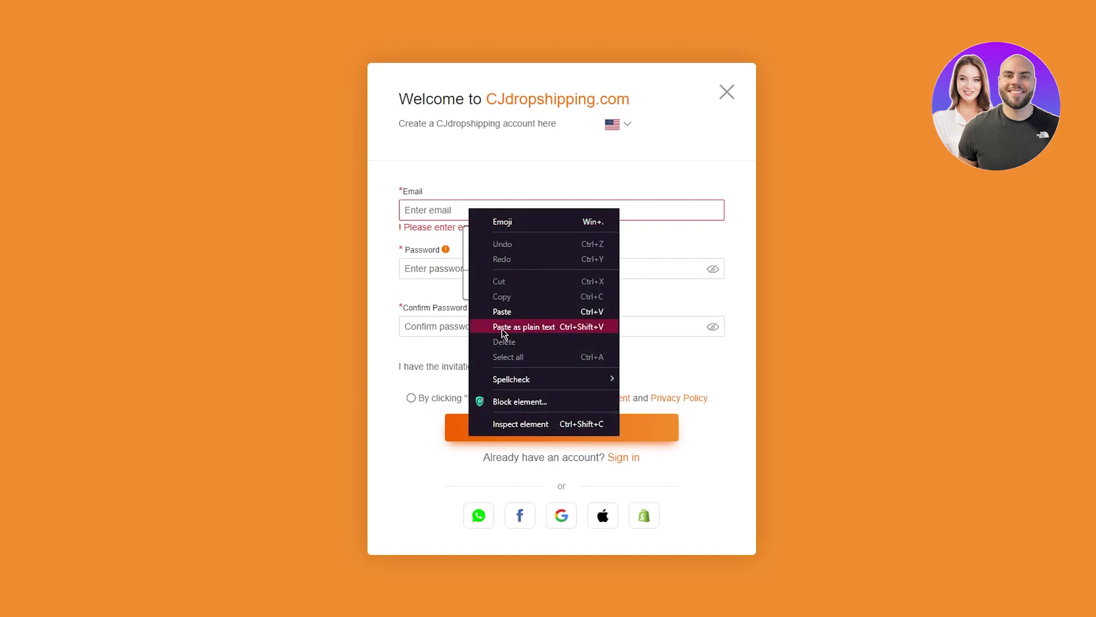
left_click(503, 308)
left_click(446, 261)
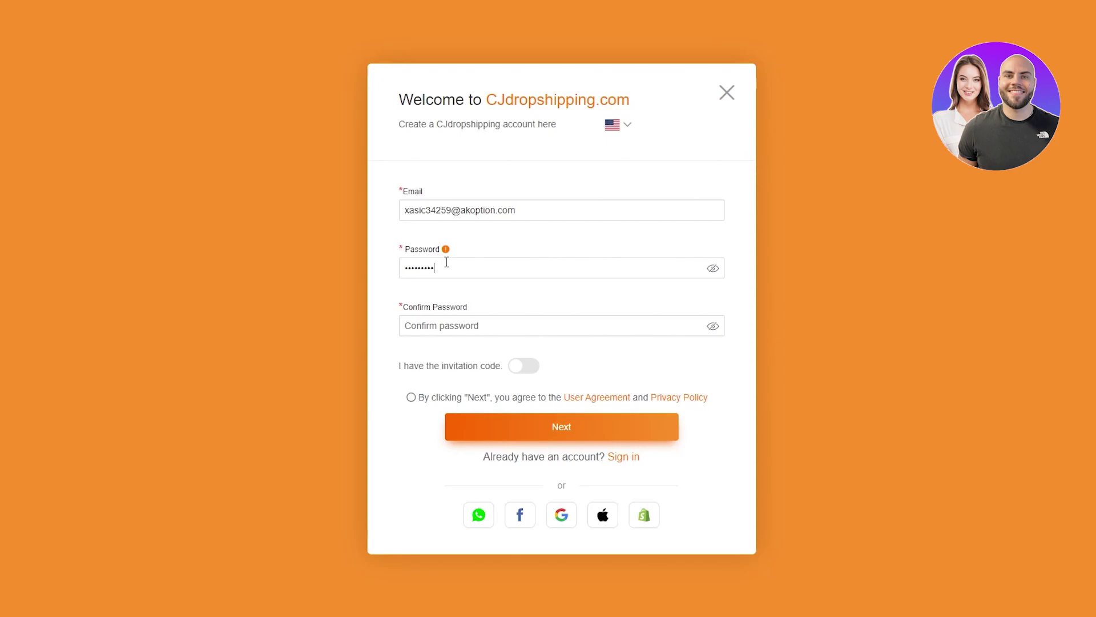
left_click(511, 328)
type("•••")
left_click(519, 434)
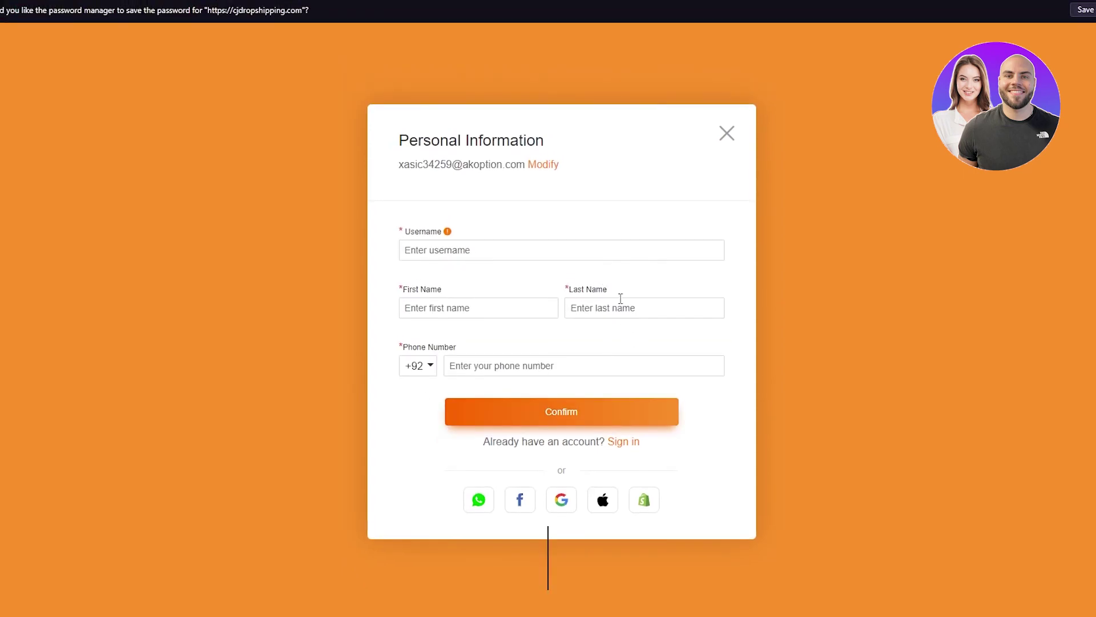
Step: Enter a username, autofill the name and phone number, and confirm registration
left_click(530, 249)
type("mbuhhb")
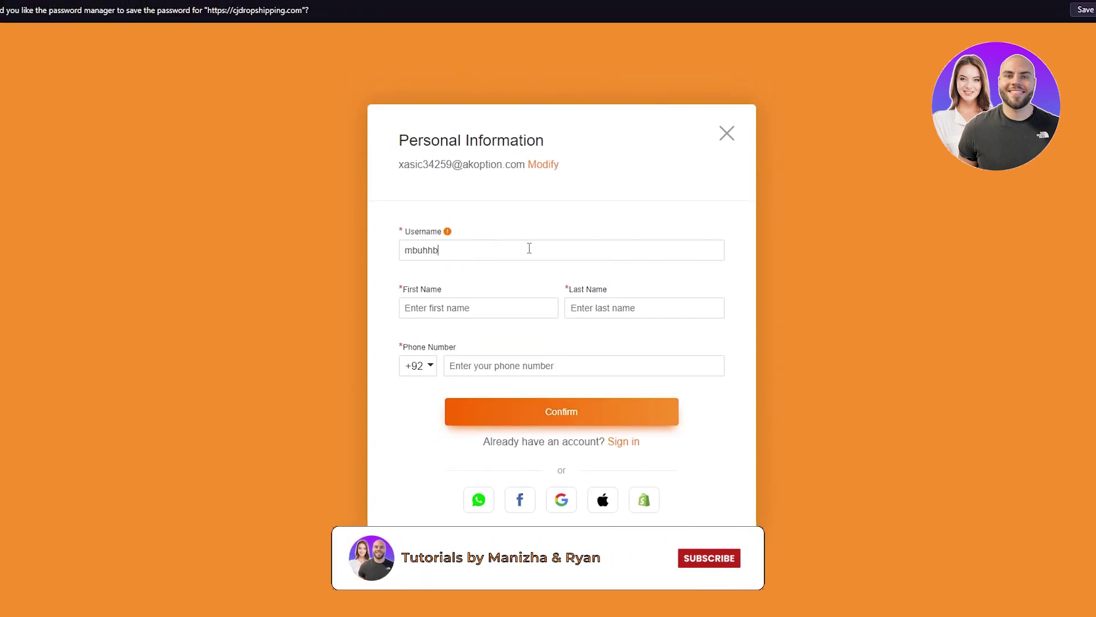
type("yf67r76v")
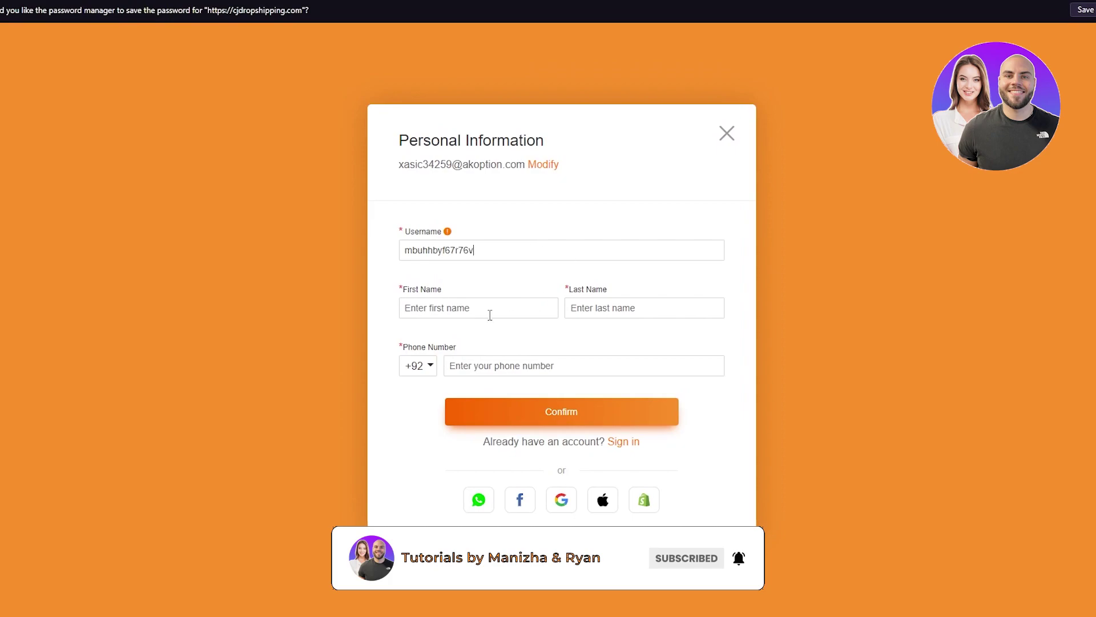
left_click(490, 311)
left_click(516, 343)
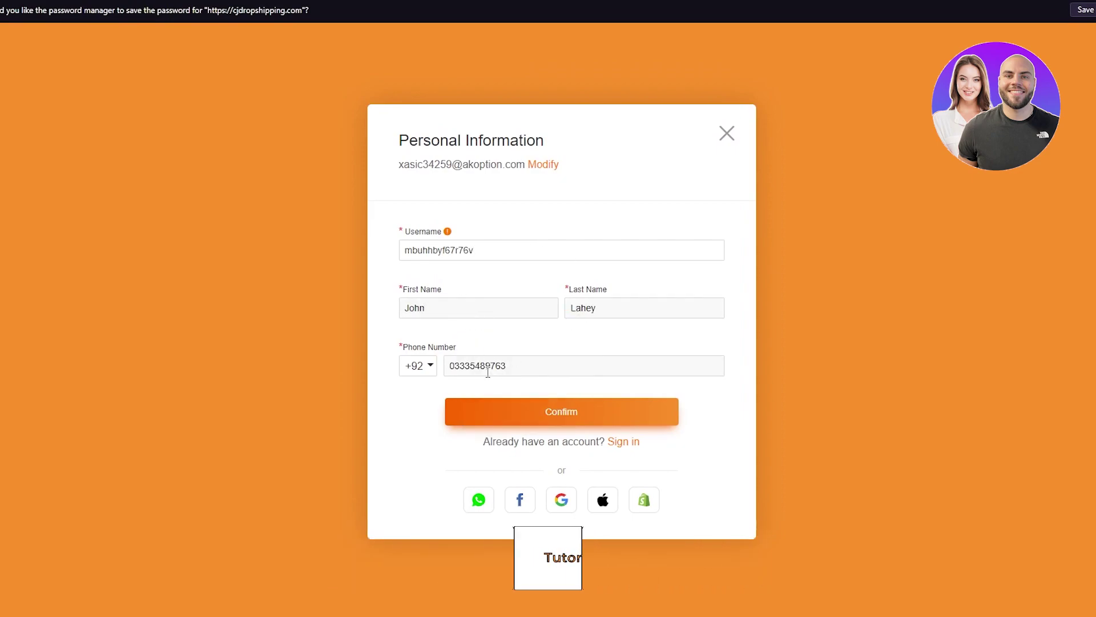
left_click(540, 413)
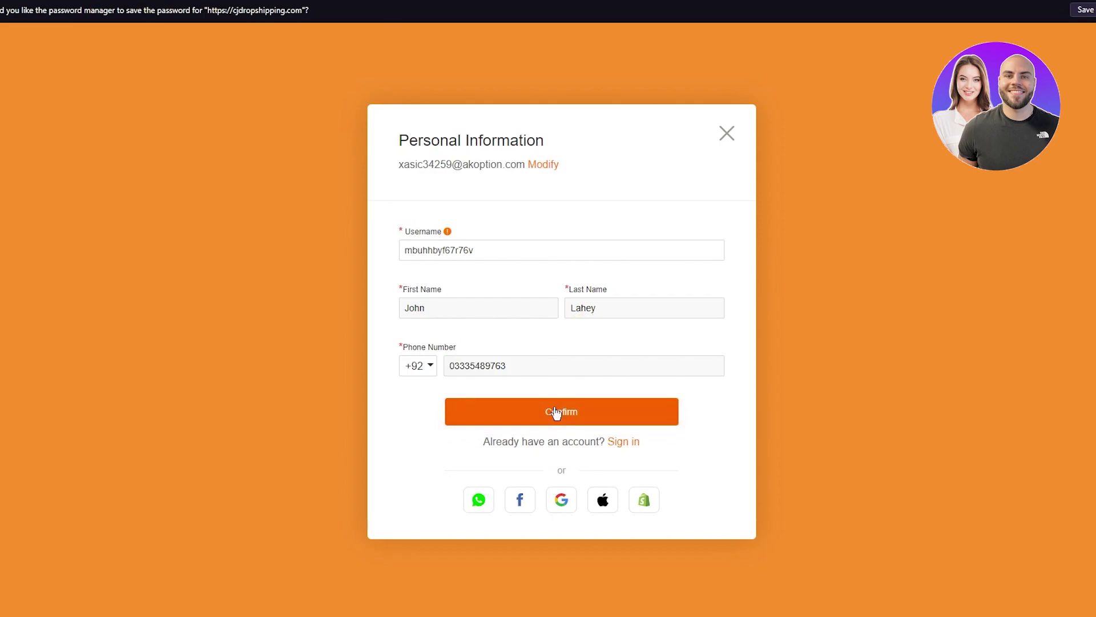
left_click(555, 412)
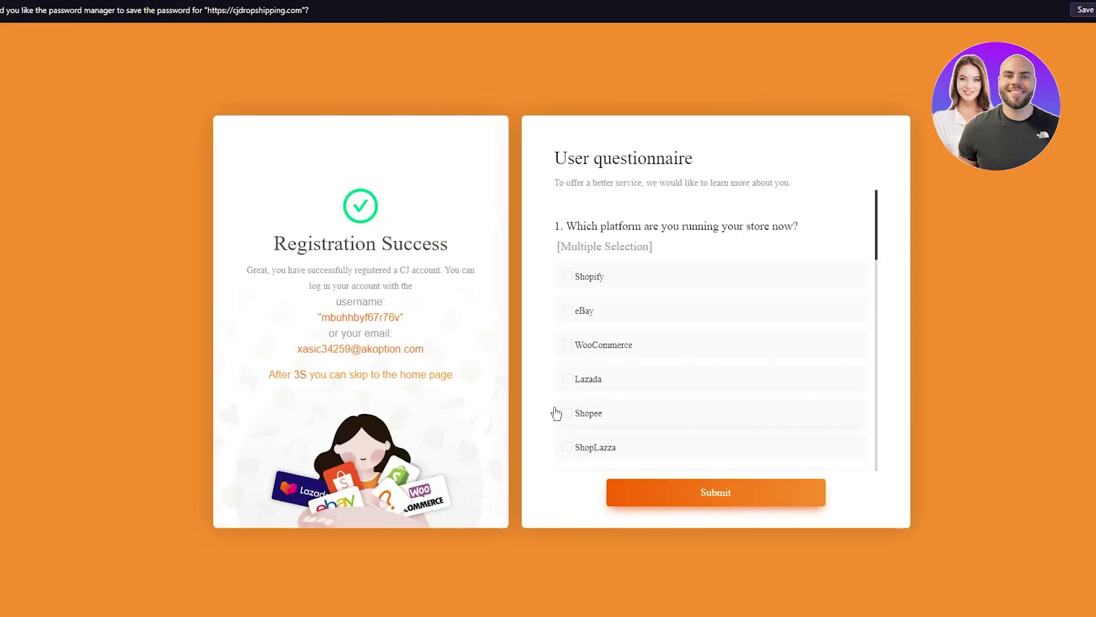
Step: Mark Shopify as the store platform in the user questionnaire
left_click(604, 286)
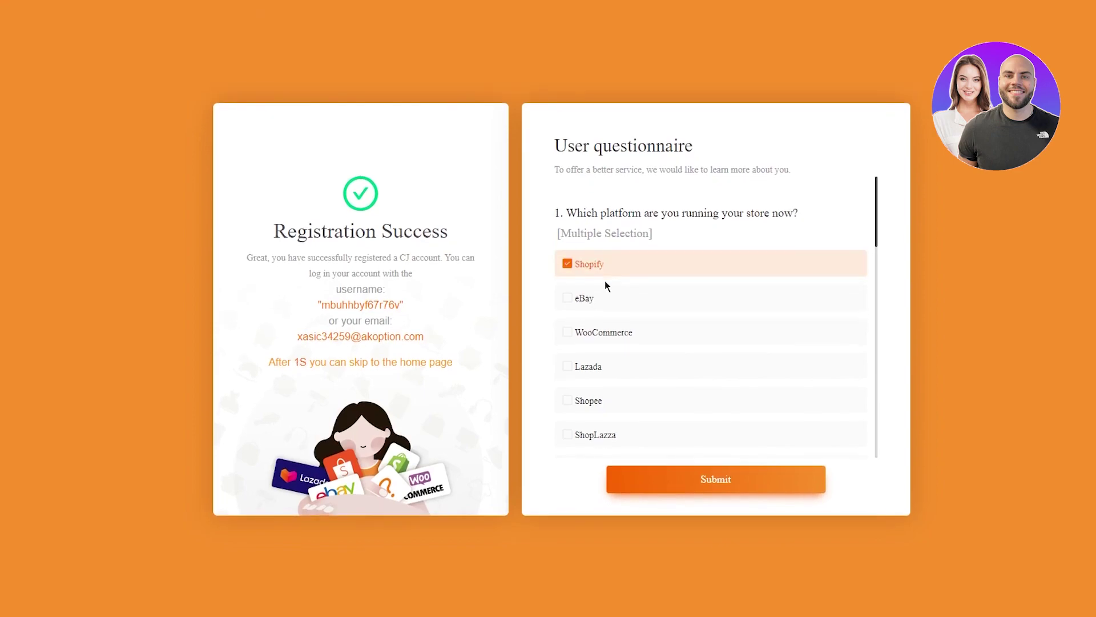
left_click(712, 484)
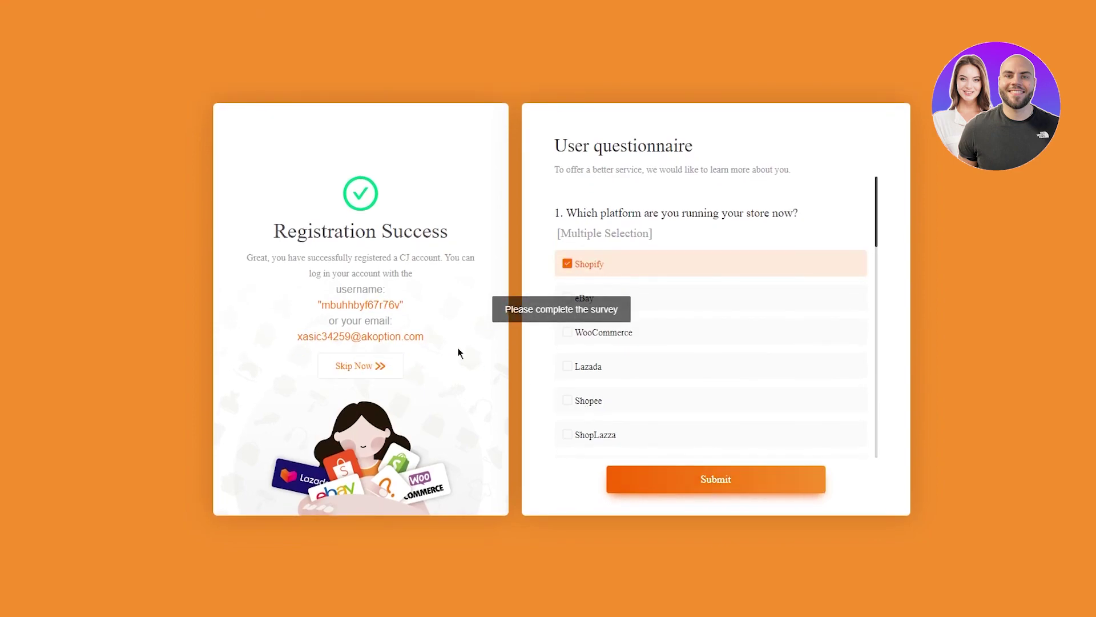
scroll(644, 297, "down", 8)
scroll(644, 310, "down", 5)
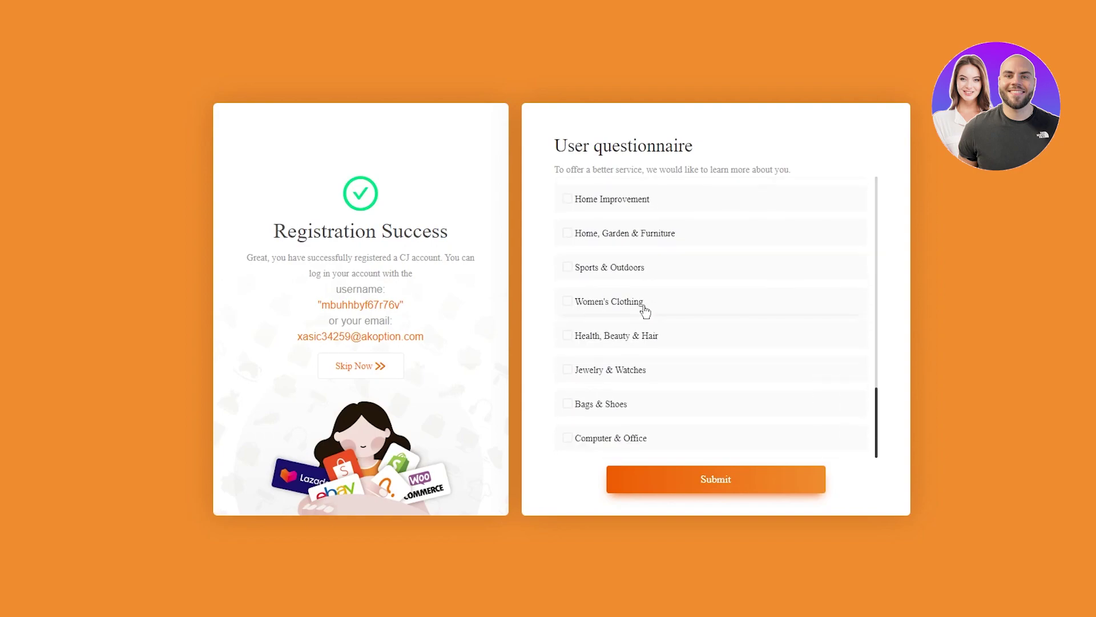
scroll(644, 310, "up", 10)
scroll(648, 311, "down", 4)
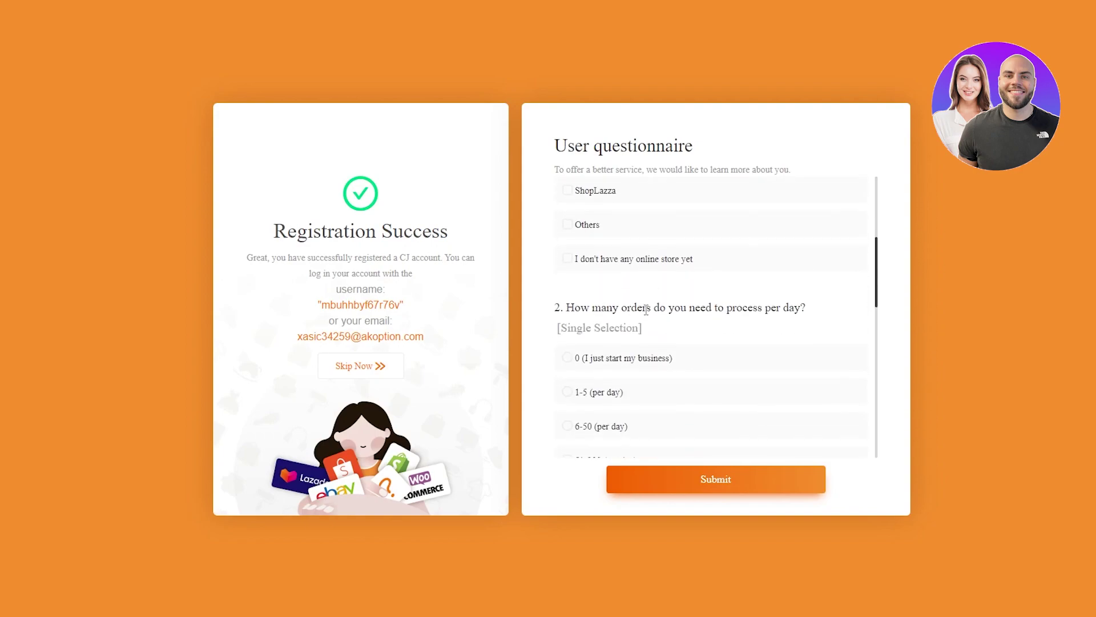
Step: Skip the rest of the questionnaire and go to the My CJ dashboard
left_click(371, 361)
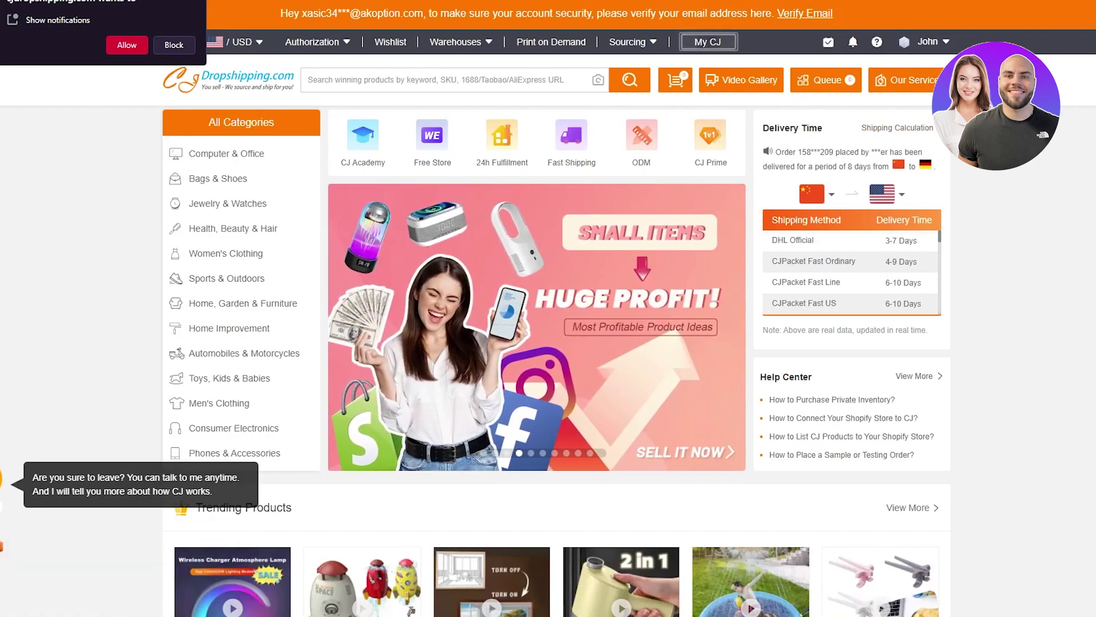
mouse_move(239, 186)
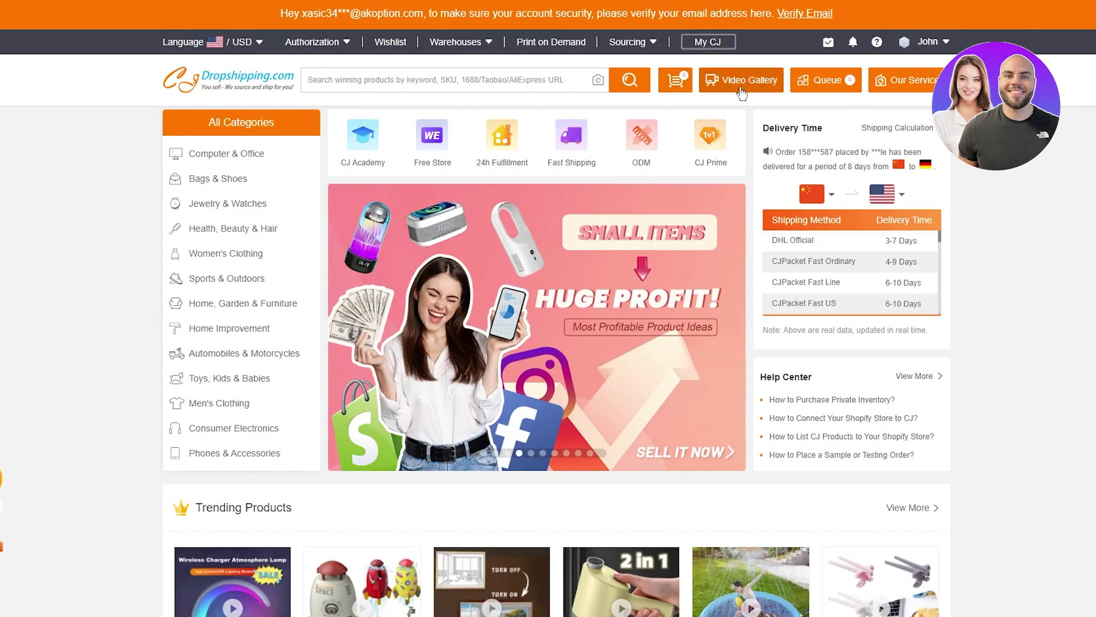
left_click(701, 44)
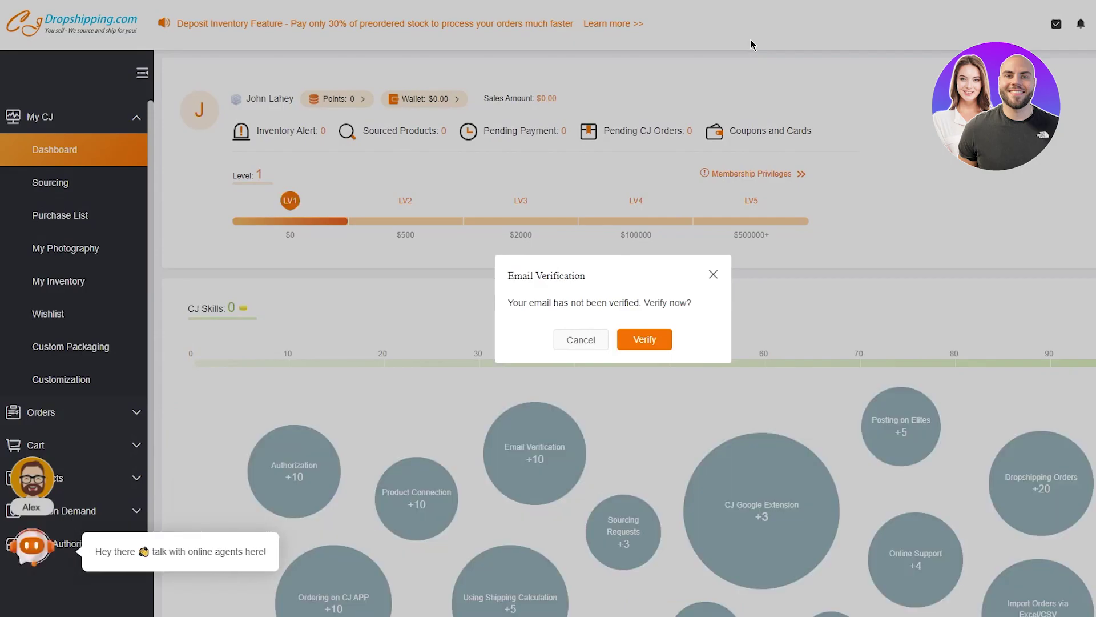
Step: Dismiss the email verification prompt and expand the Store Authorization platform options
left_click(714, 275)
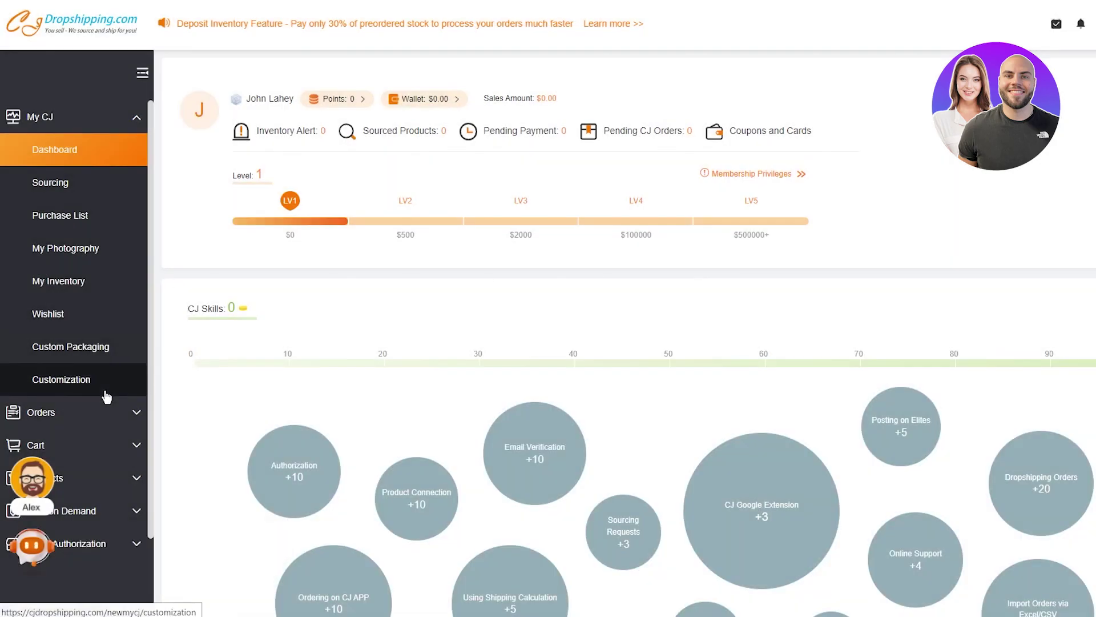
scroll(119, 399, "down", 2)
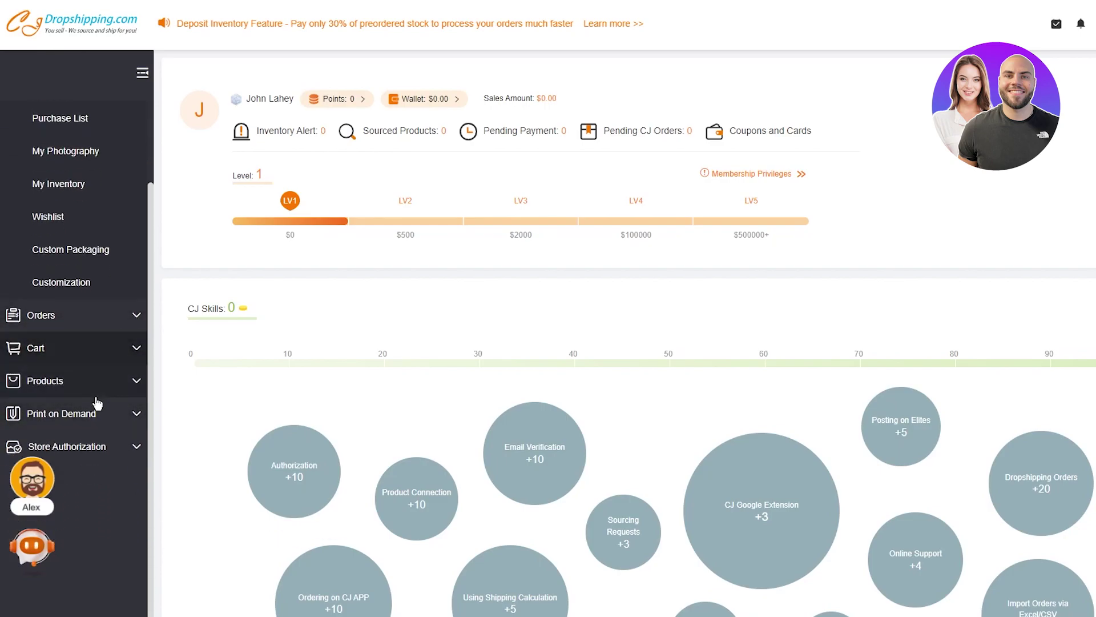
left_click(119, 446)
scroll(118, 440, "down", 8)
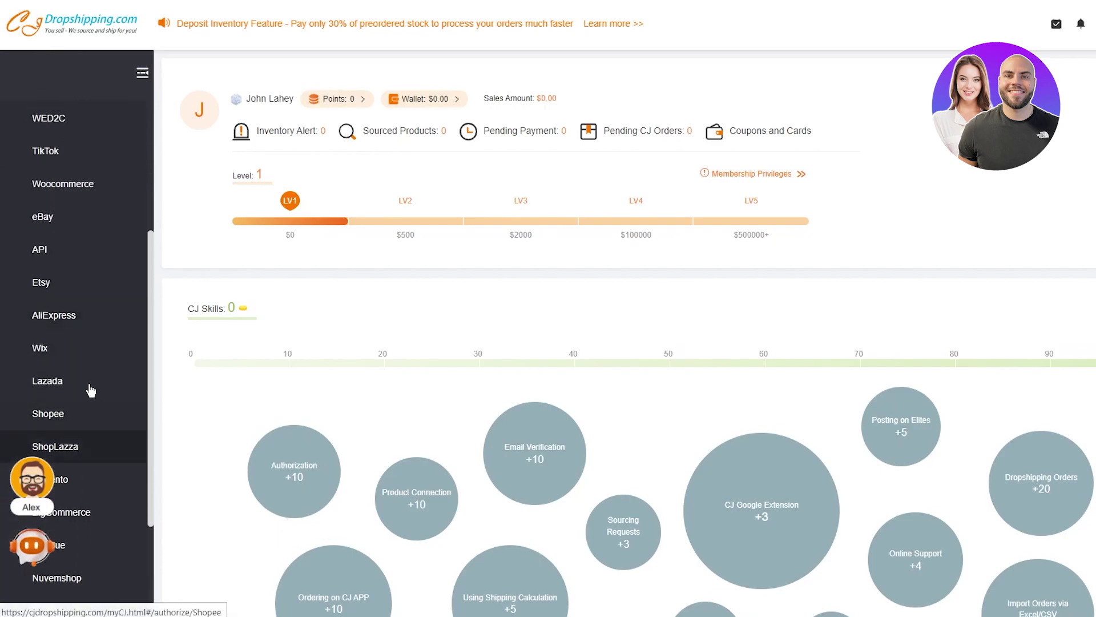
scroll(86, 377, "up", 4)
scroll(61, 296, "up", 5)
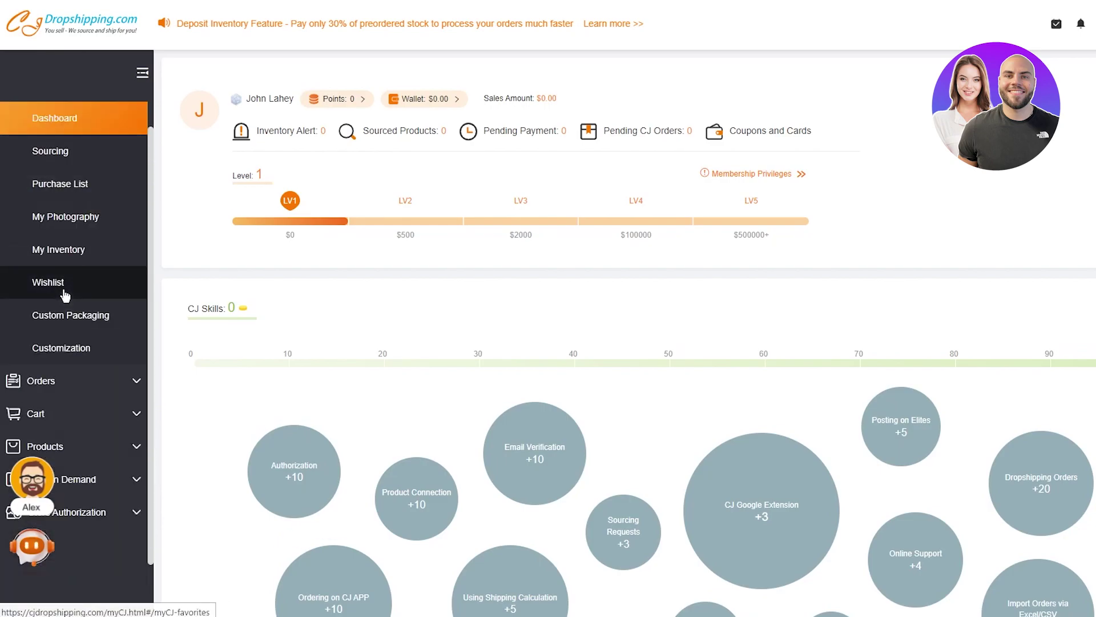
scroll(65, 295, "down", 5)
Step: Choose Shopify authorization, add a new store, and authorize it
left_click(64, 282)
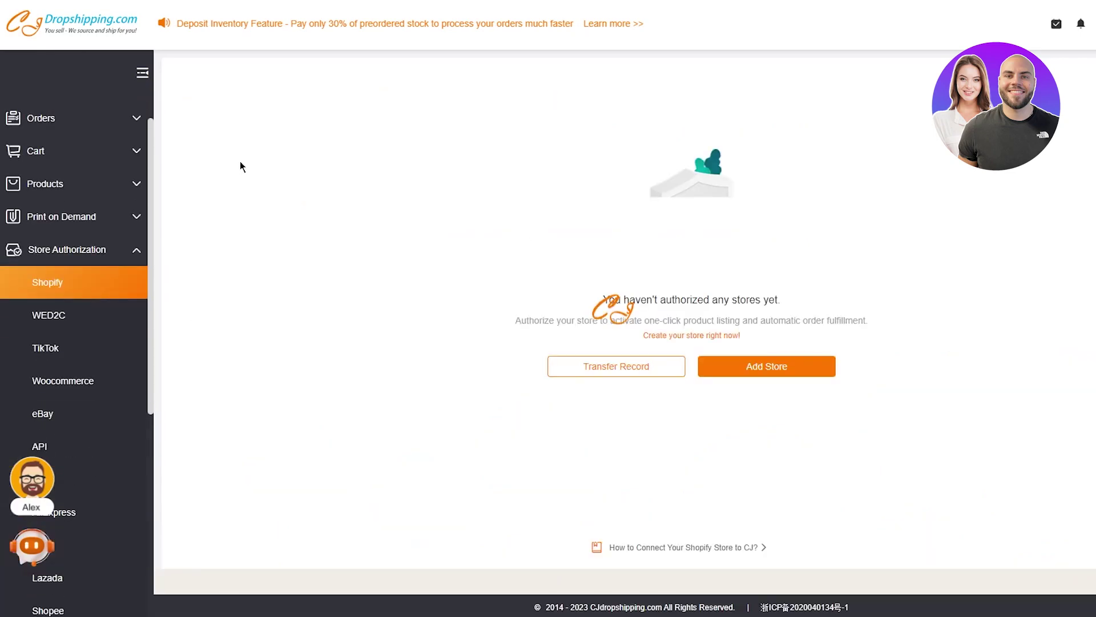
left_click(782, 366)
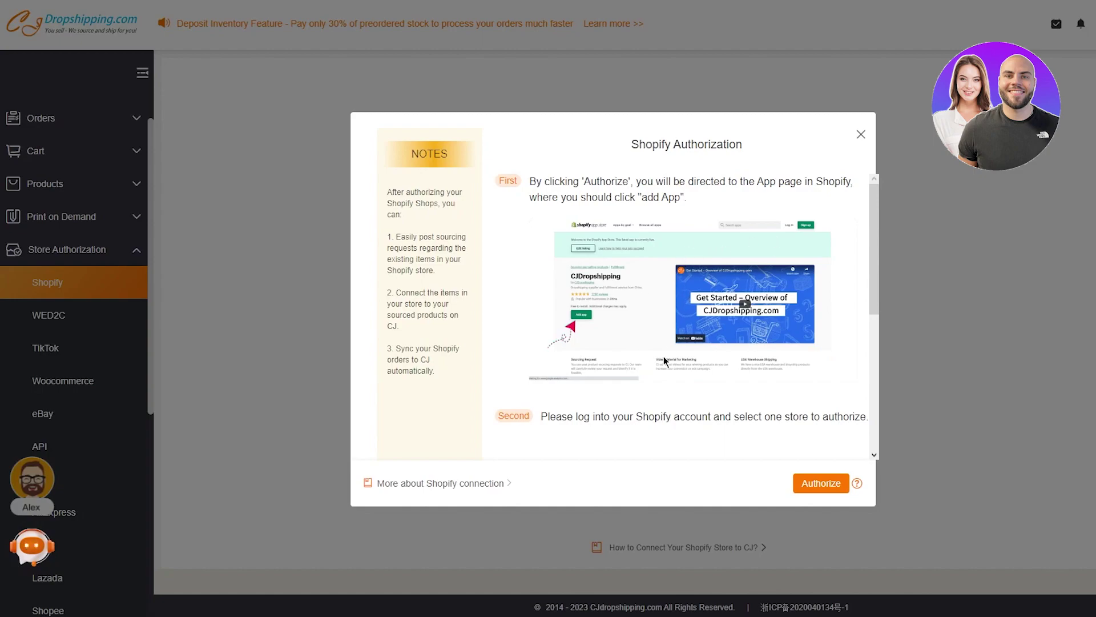
left_click(802, 484)
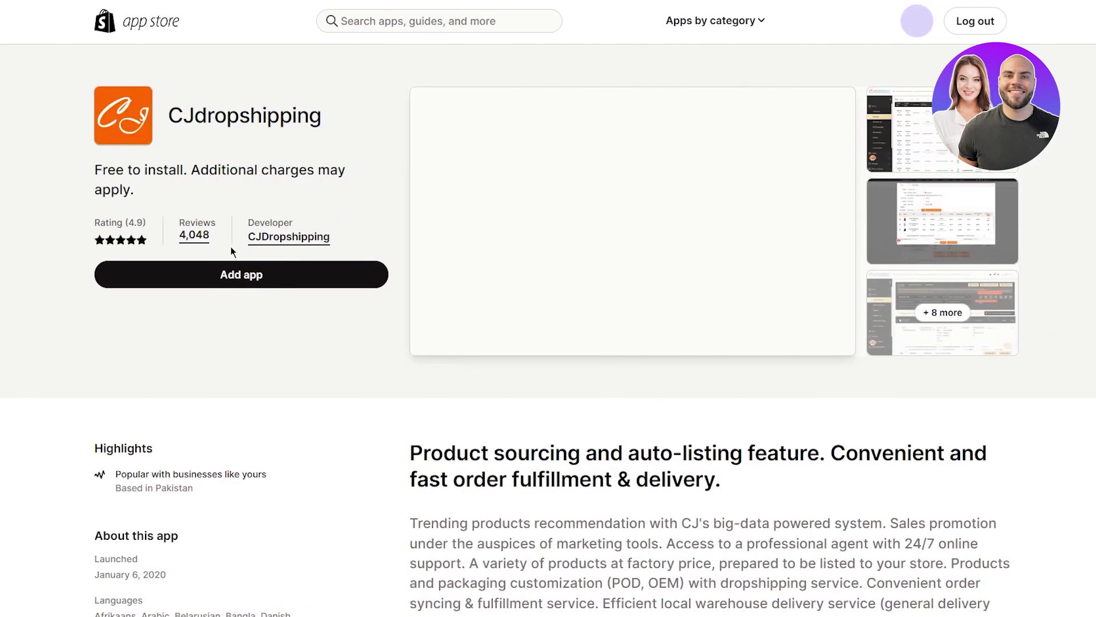
Step: Add and install the CJdropshipping app on the Shopify store
left_click(237, 284)
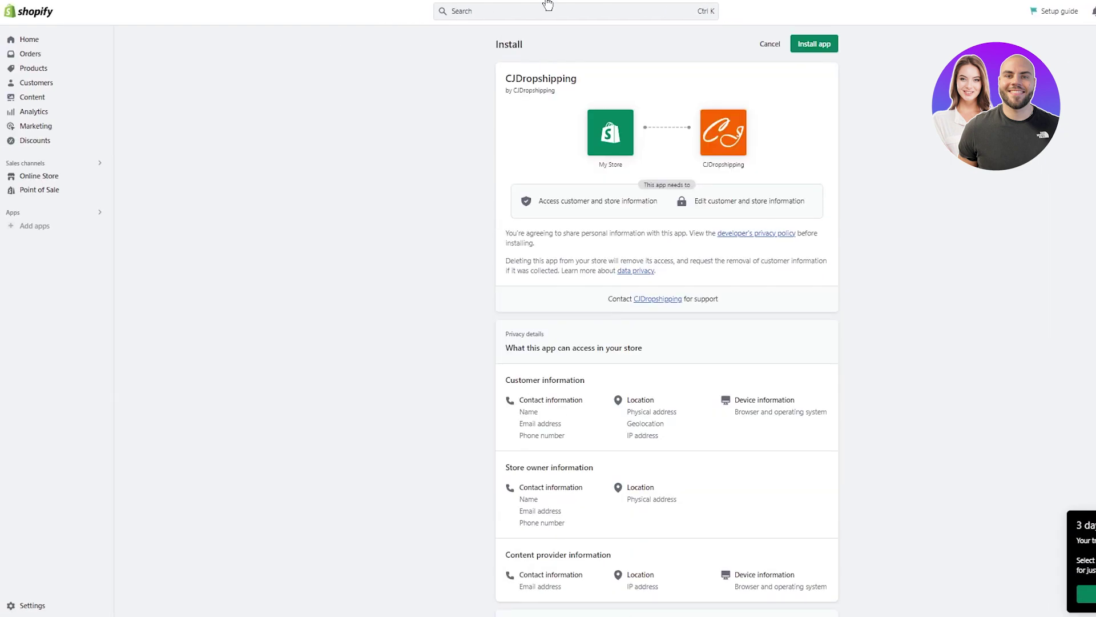
left_click(813, 46)
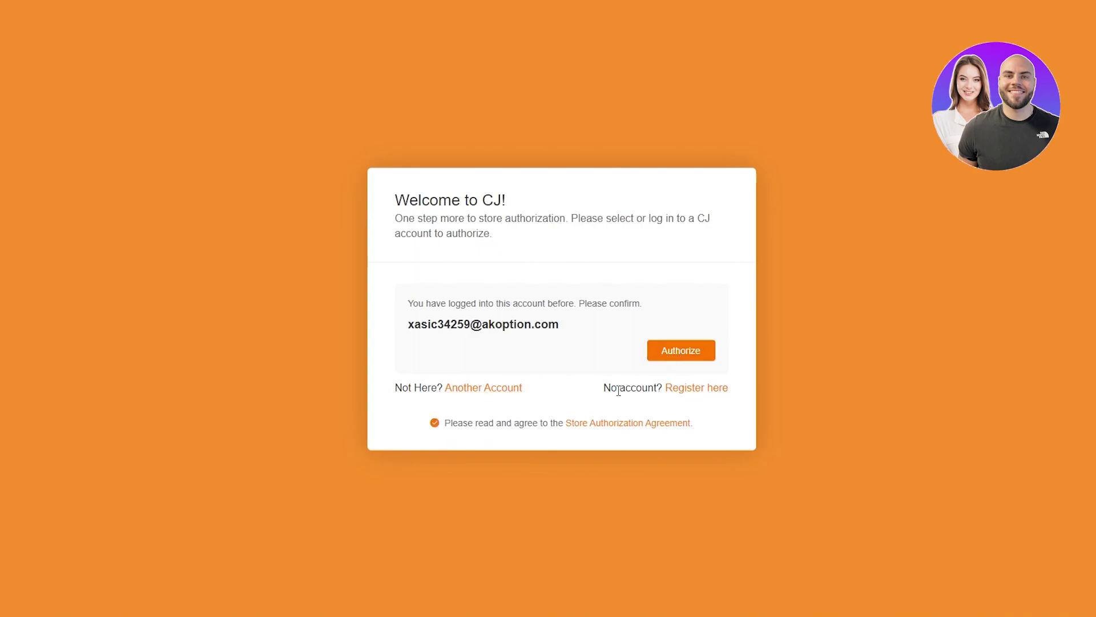
Step: Authorize the store with the CJ account, close the chatbot, and scroll home to Trending Products
left_click(670, 353)
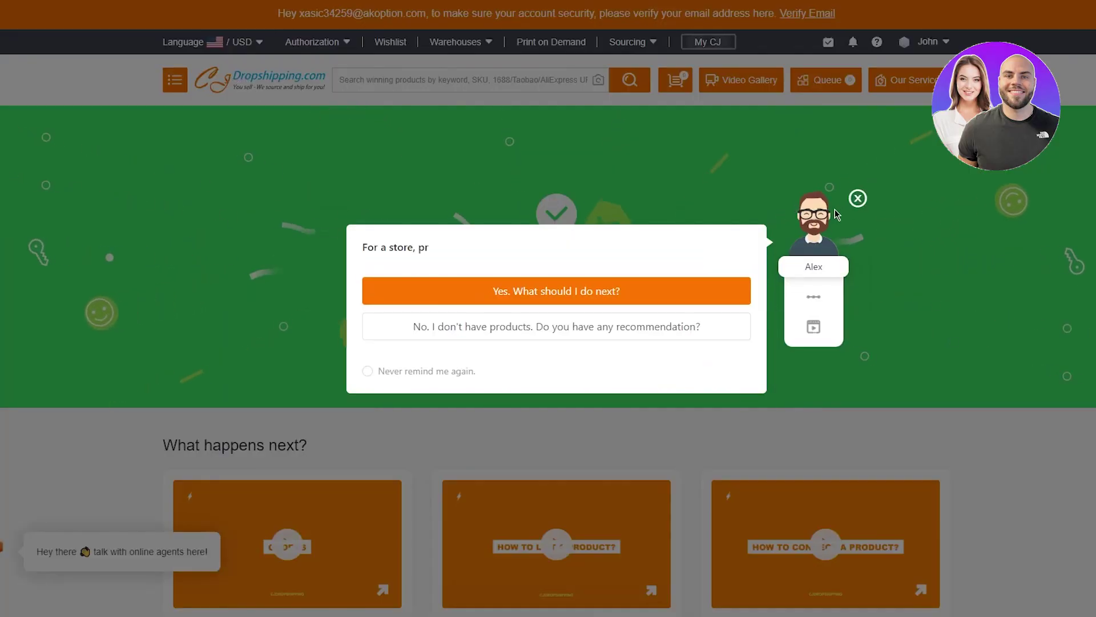
left_click(857, 197)
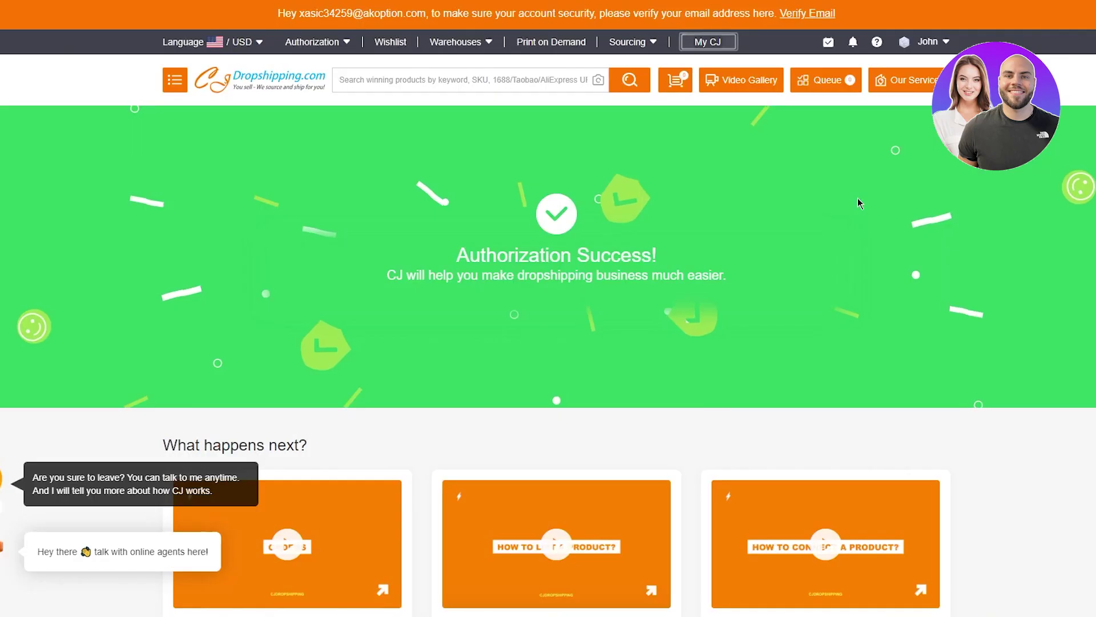
left_click(247, 79)
scroll(758, 254, "down", 6)
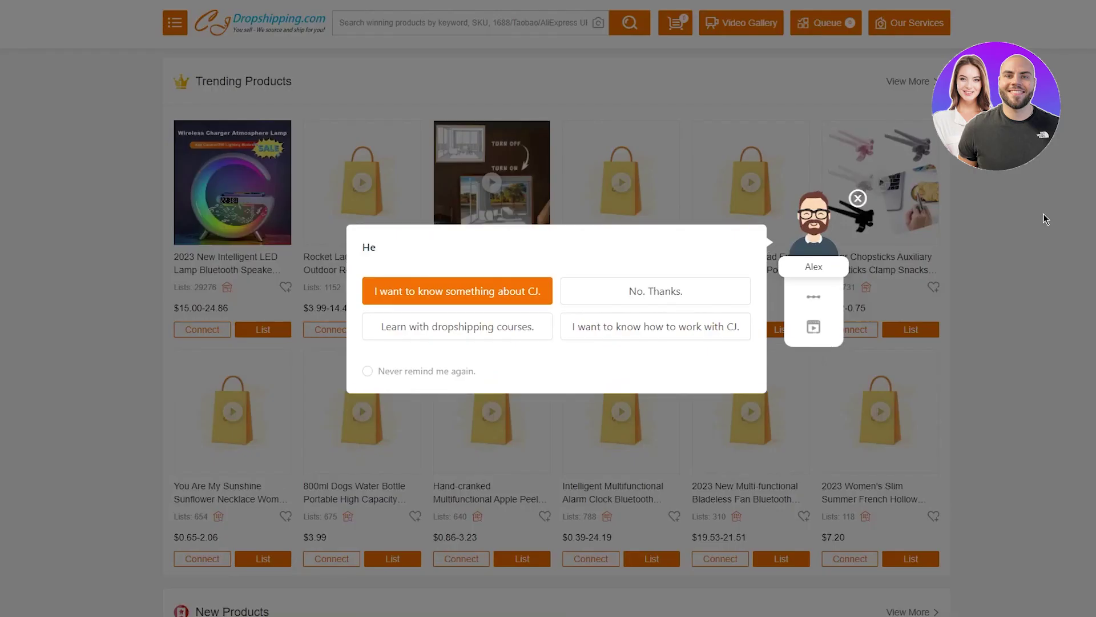
Step: Dismiss the chatbot greeting and review the synced Product Connection page matching SKU CJJT1613682
left_click(656, 291)
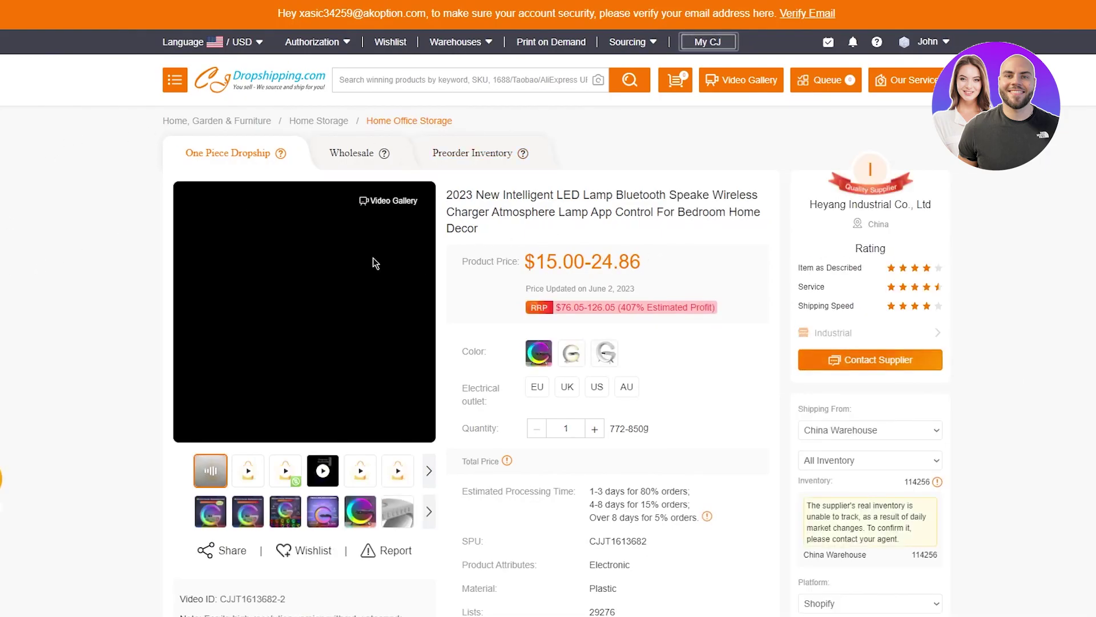
scroll(102, 256, "down", 3)
scroll(101, 254, "down", 1)
scroll(102, 254, "up", 3)
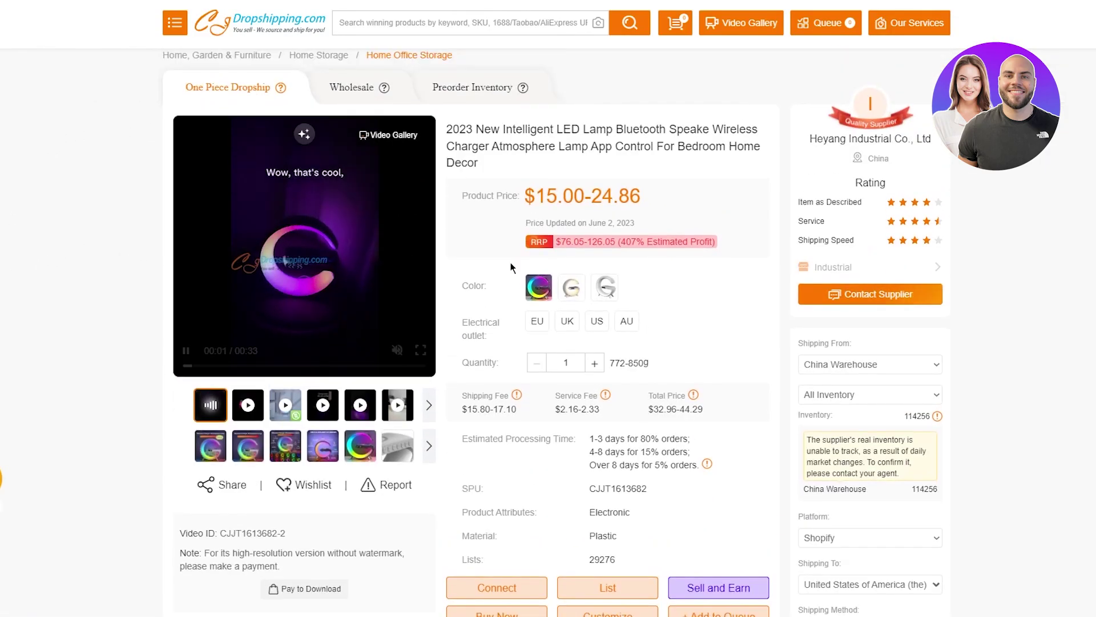
scroll(589, 348, "down", 5)
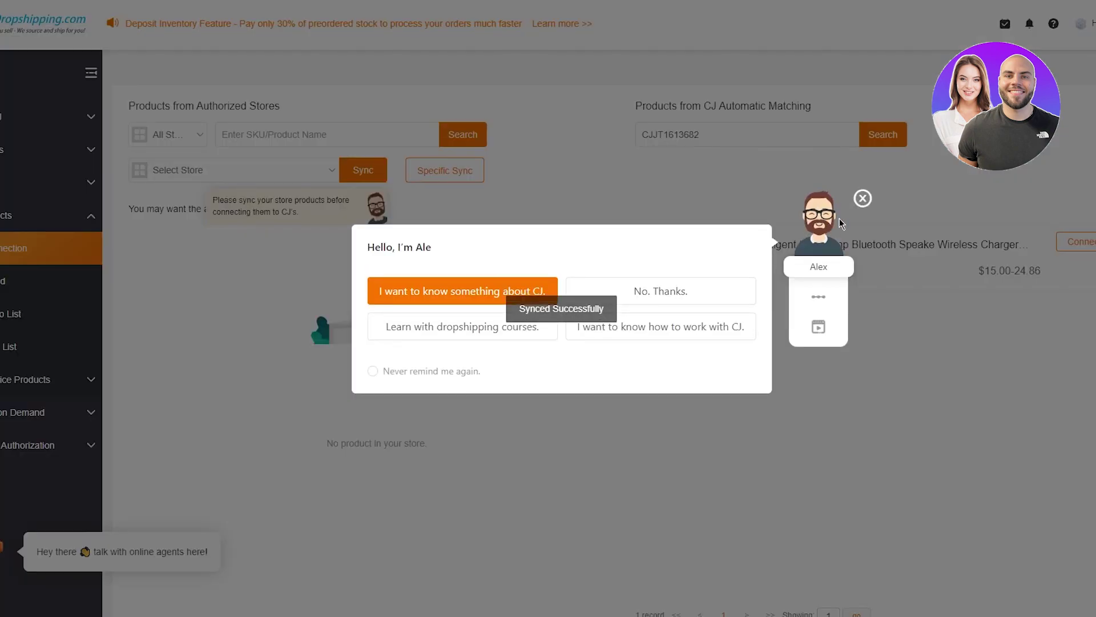
Step: Close the chatbot, connect the matched LED lamp, and return to its product page
left_click(867, 204)
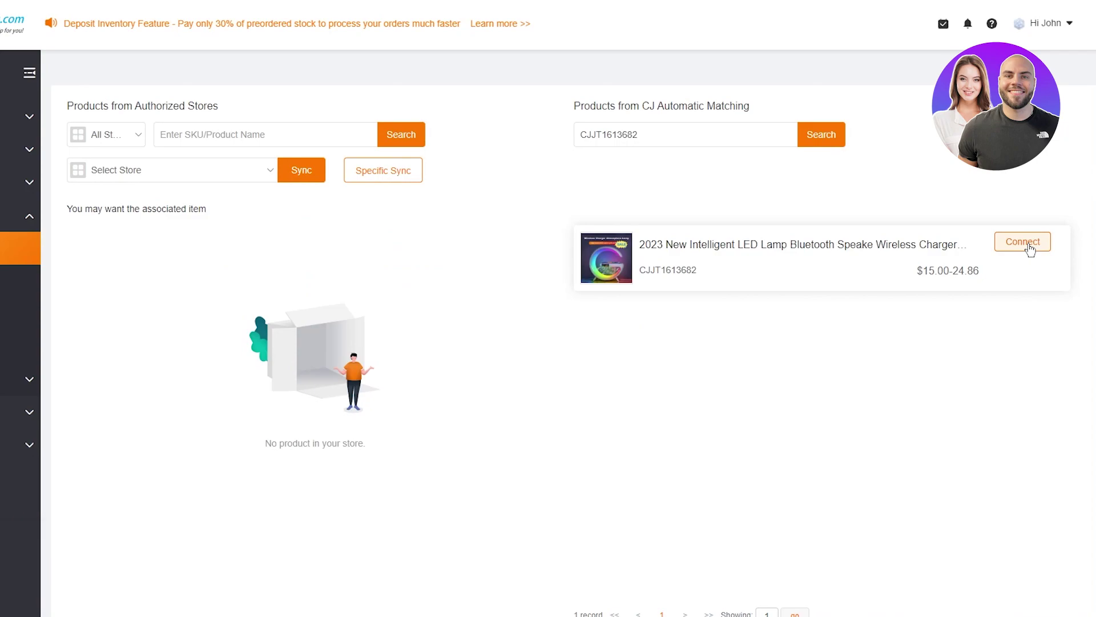
left_click(1024, 242)
mouse_move(622, 269)
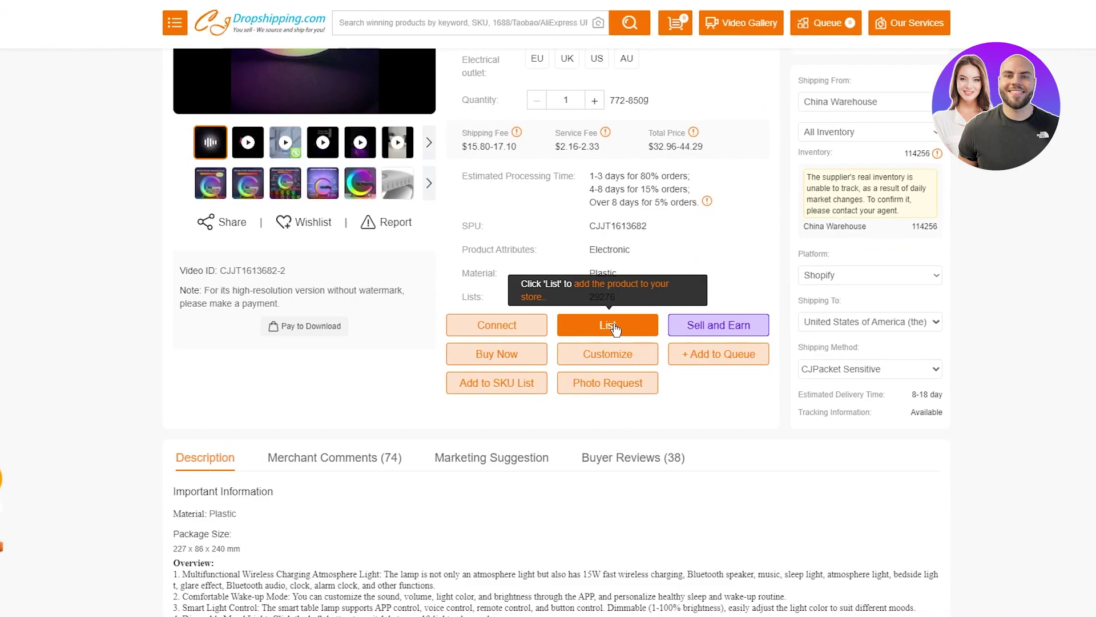
Step: In the listing form, add new product type 'jn' and new vendor 'km'
left_click(547, 324)
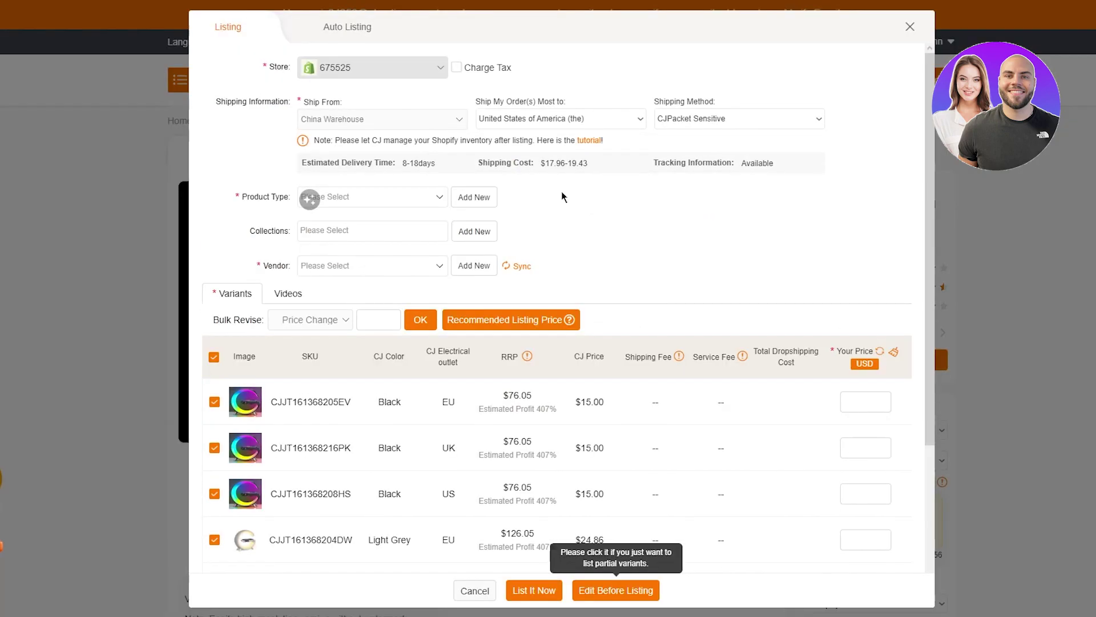
left_click(403, 197)
left_click(474, 197)
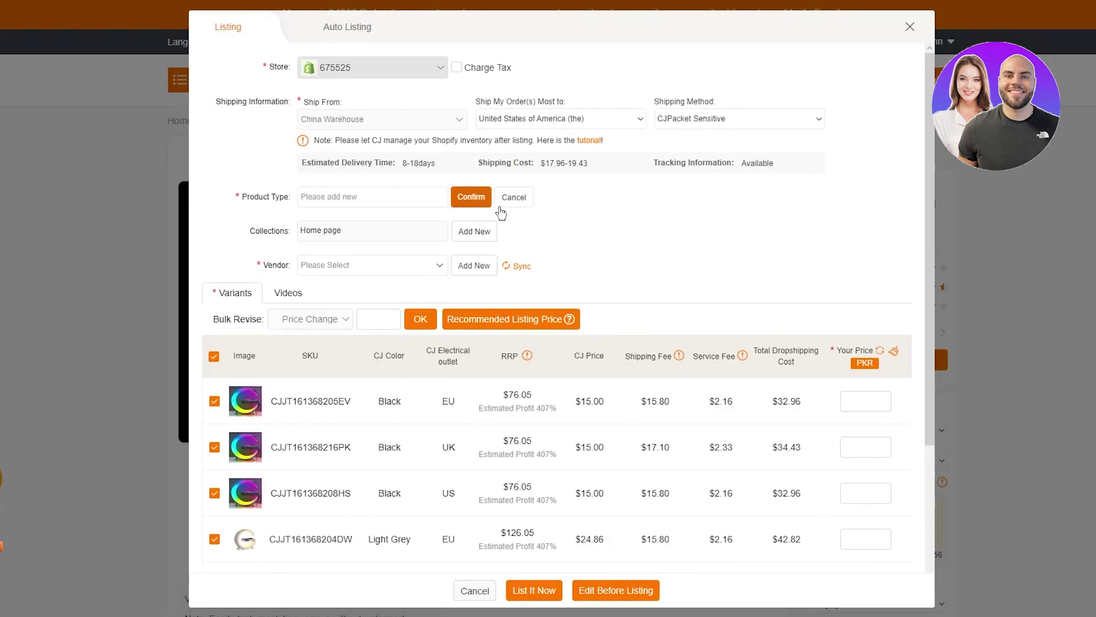
left_click(382, 197)
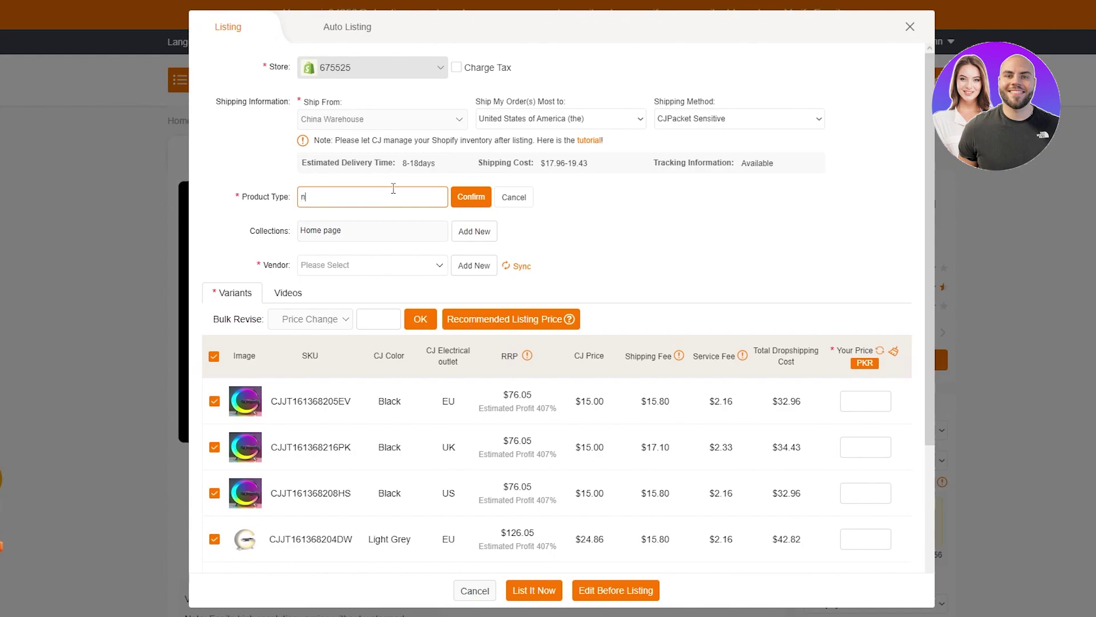
left_click(513, 197)
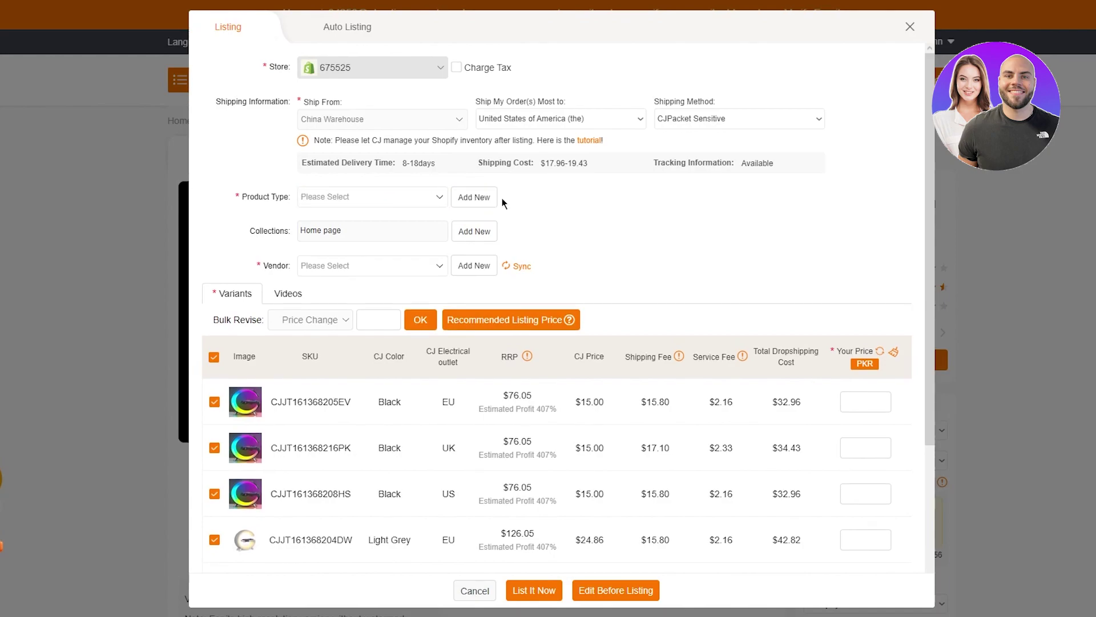
left_click(474, 197)
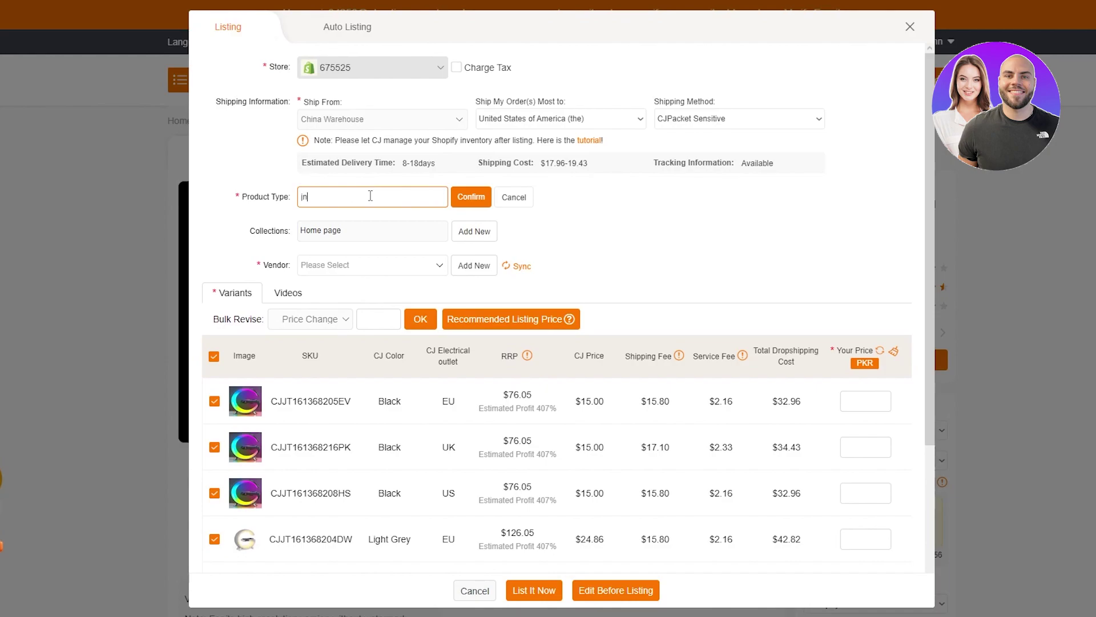
left_click(471, 196)
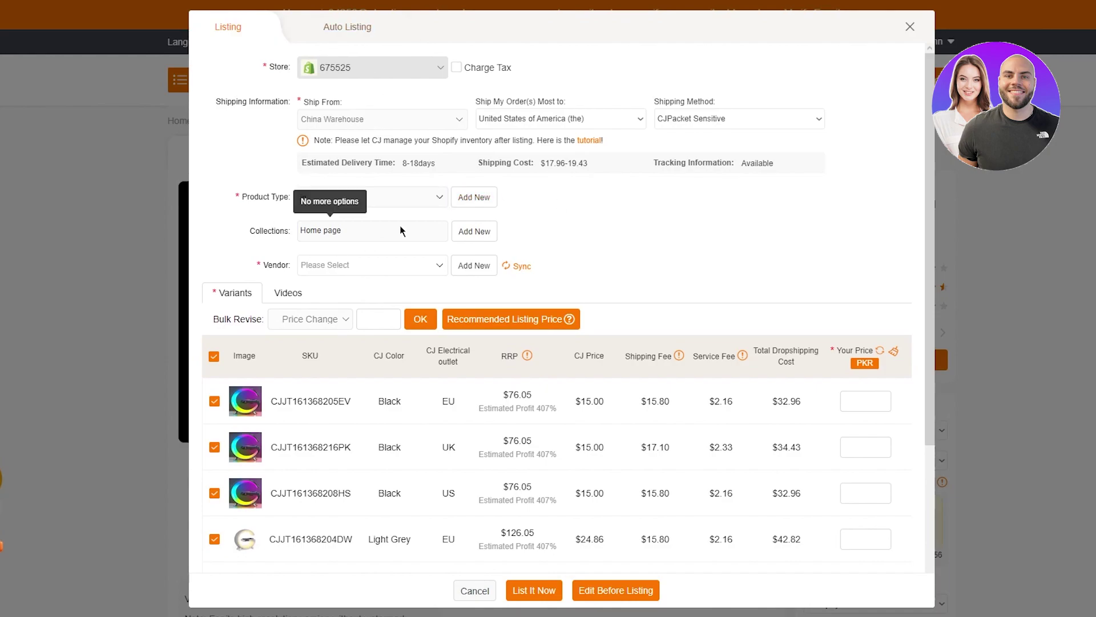
left_click(403, 263)
left_click(517, 265)
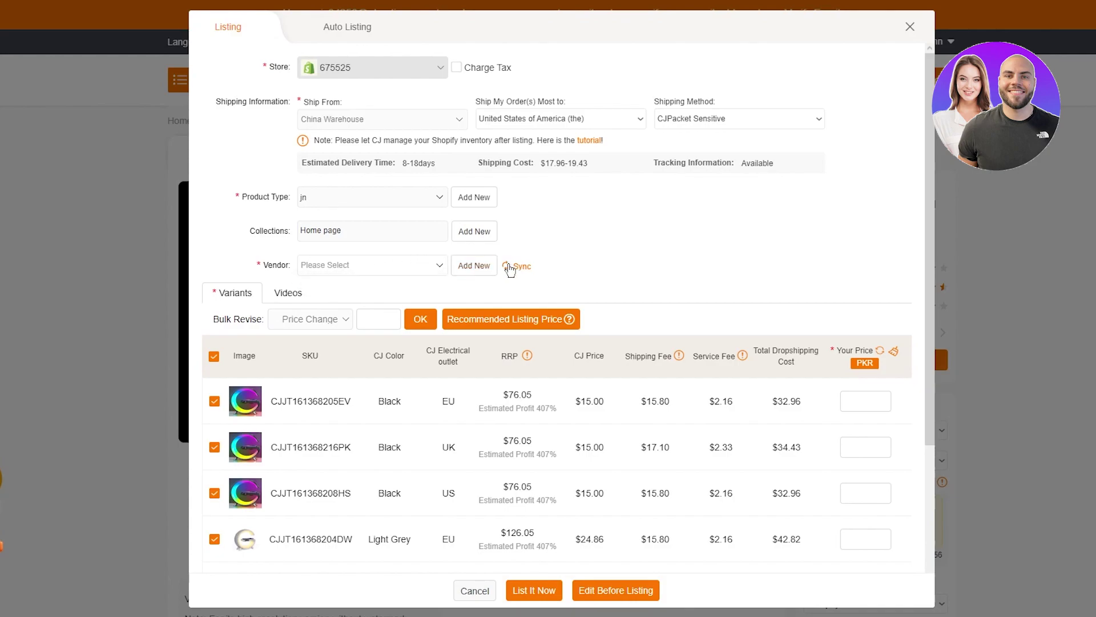
left_click(483, 269)
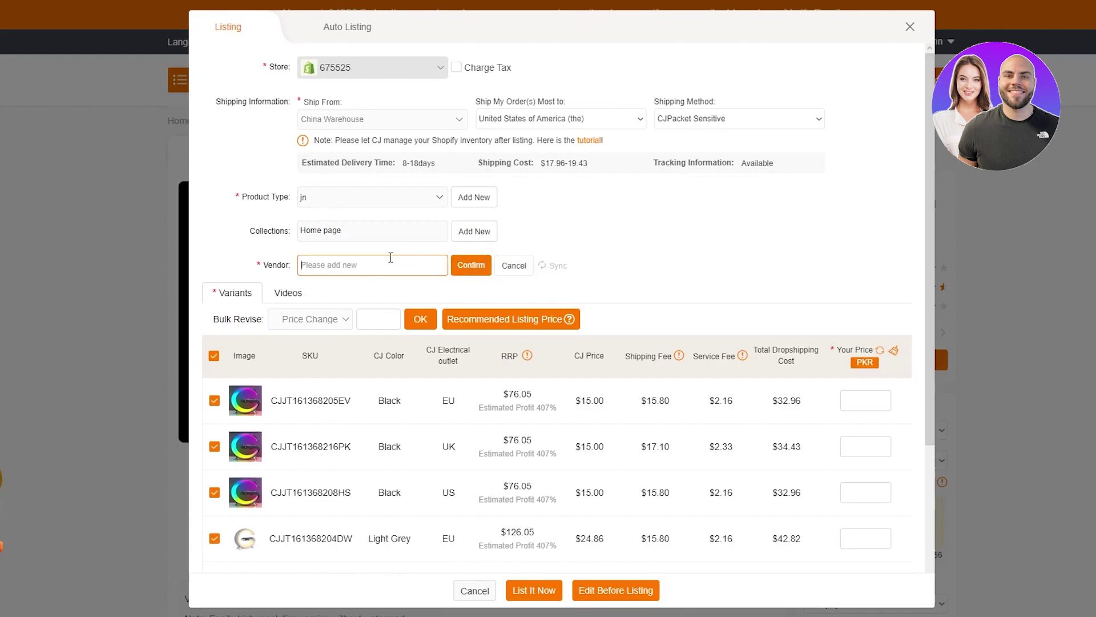
left_click(471, 272)
Step: Apply recommended prices to all nine variants and list the lamp to Shopify
left_click(534, 319)
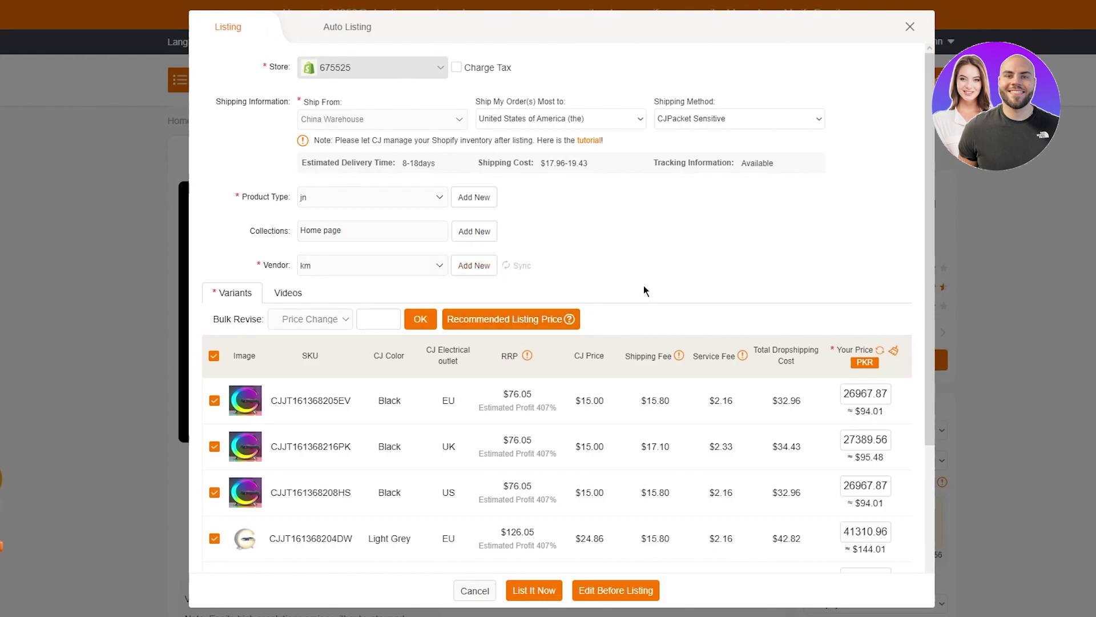
scroll(644, 289, "down", 2)
scroll(701, 318, "down", 1)
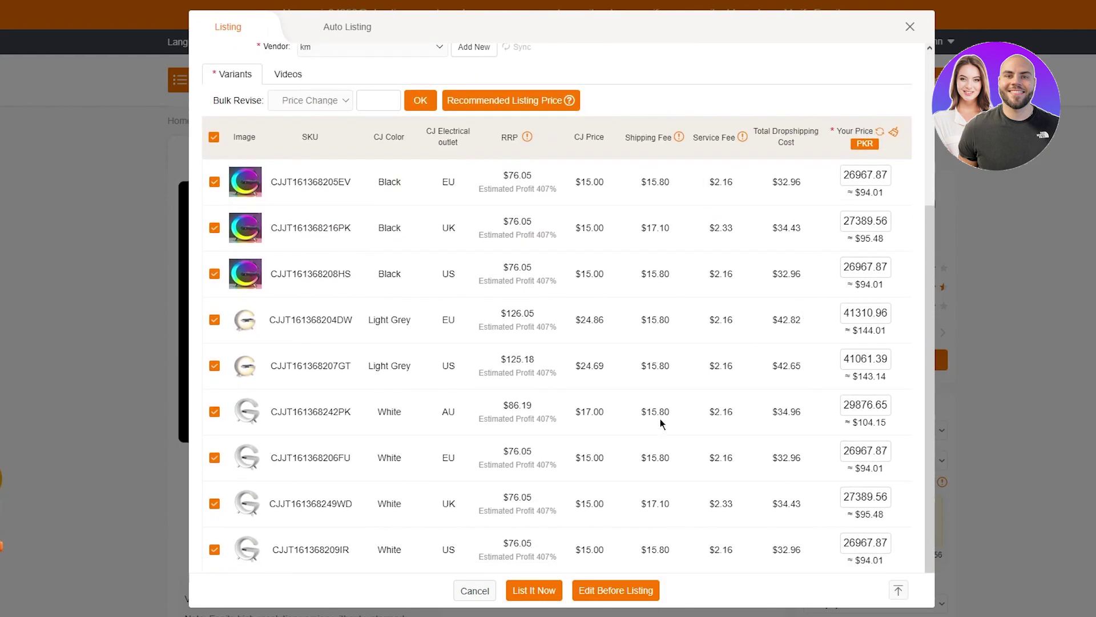
scroll(443, 444, "up", 3)
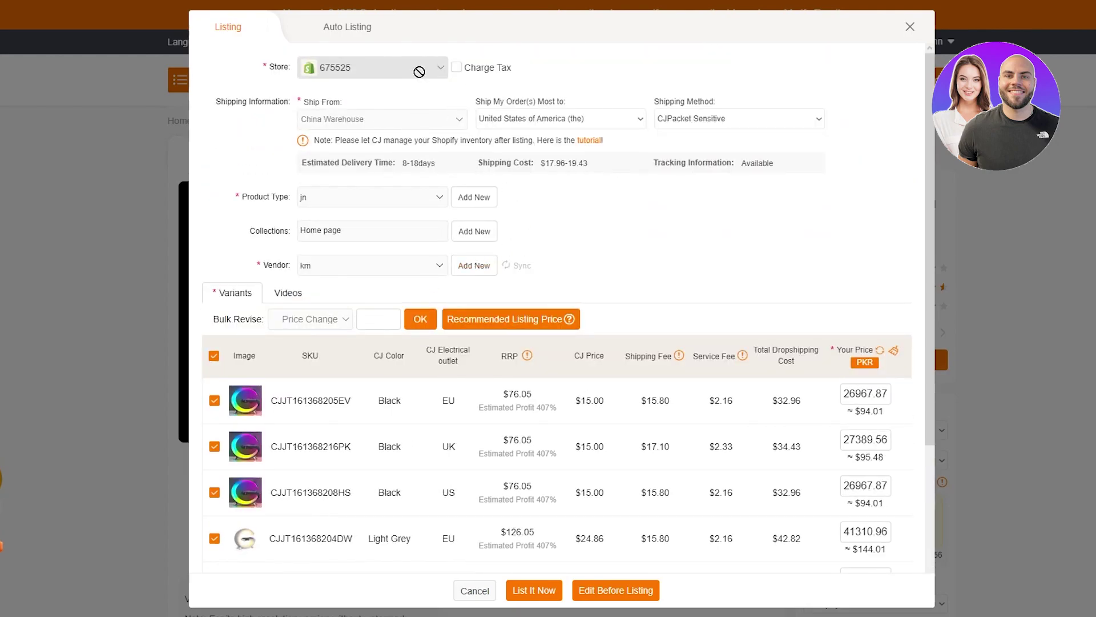
left_click(537, 589)
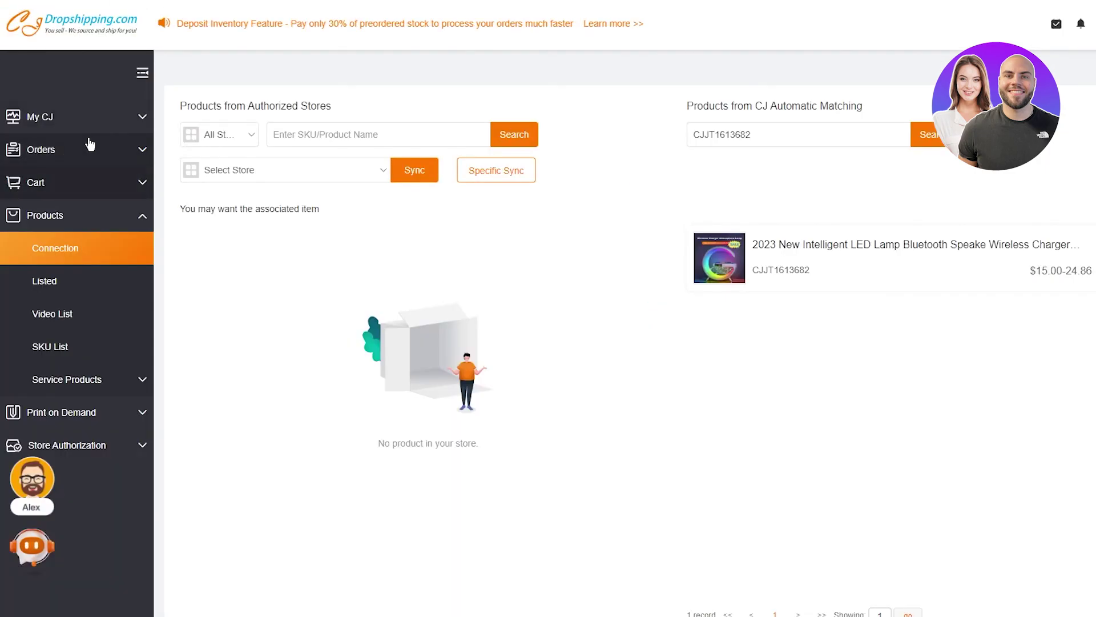
Step: Check the Shopify products list, then go to the orders page
left_click(89, 146)
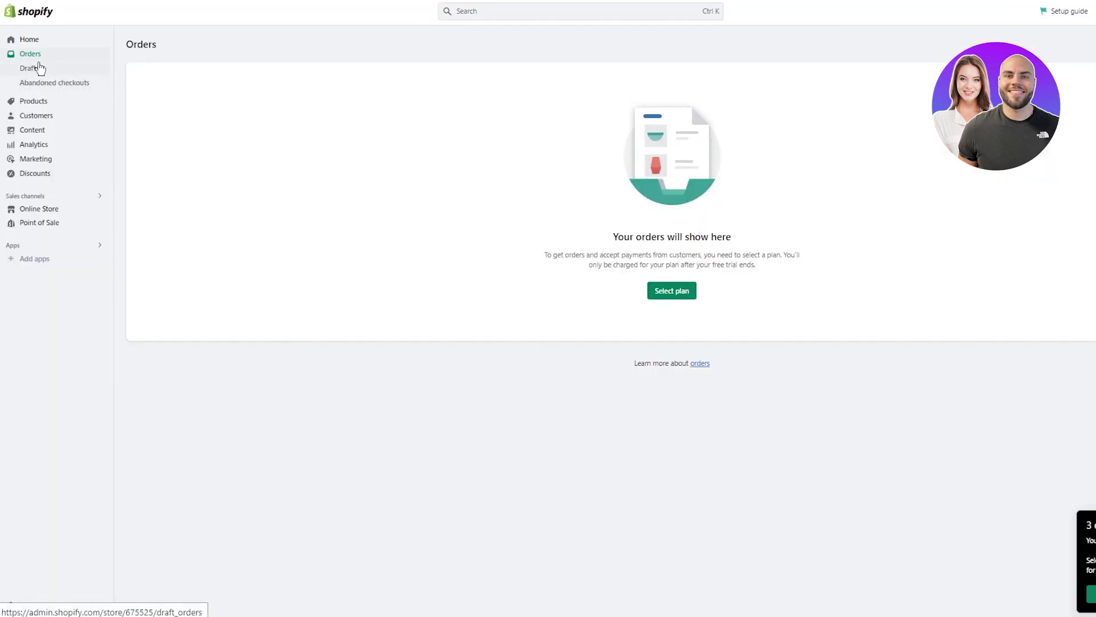
left_click(34, 101)
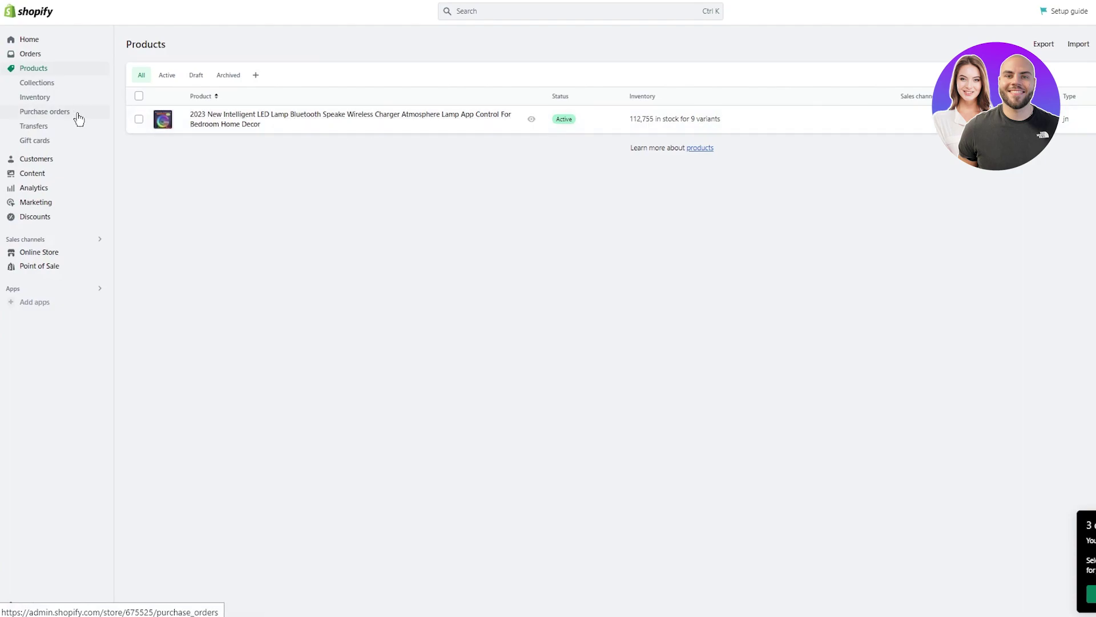
left_click(24, 42)
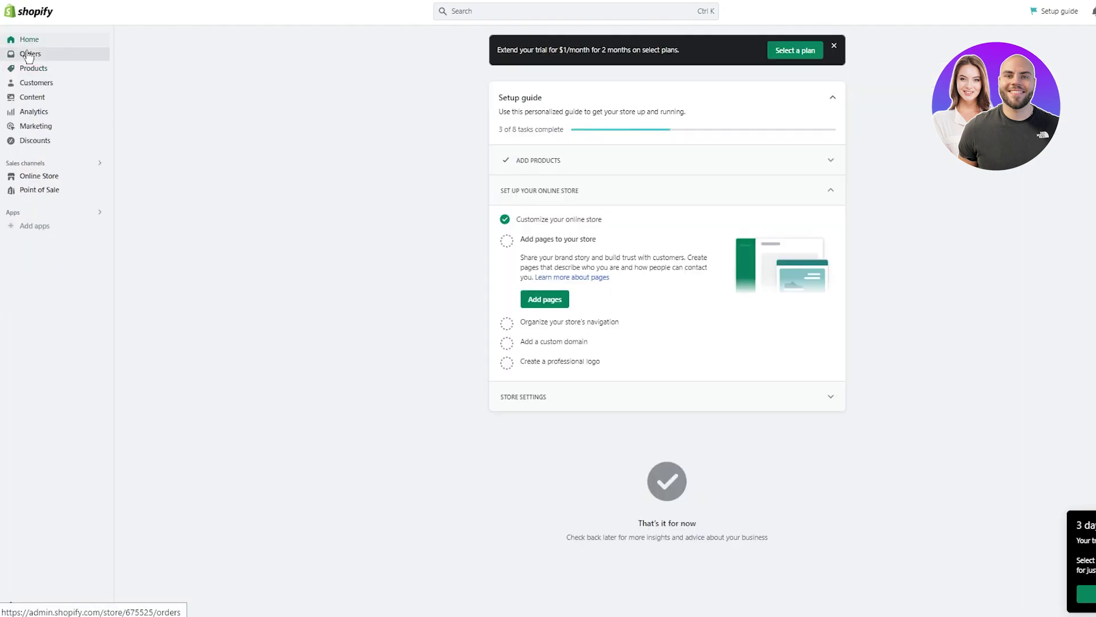
left_click(26, 52)
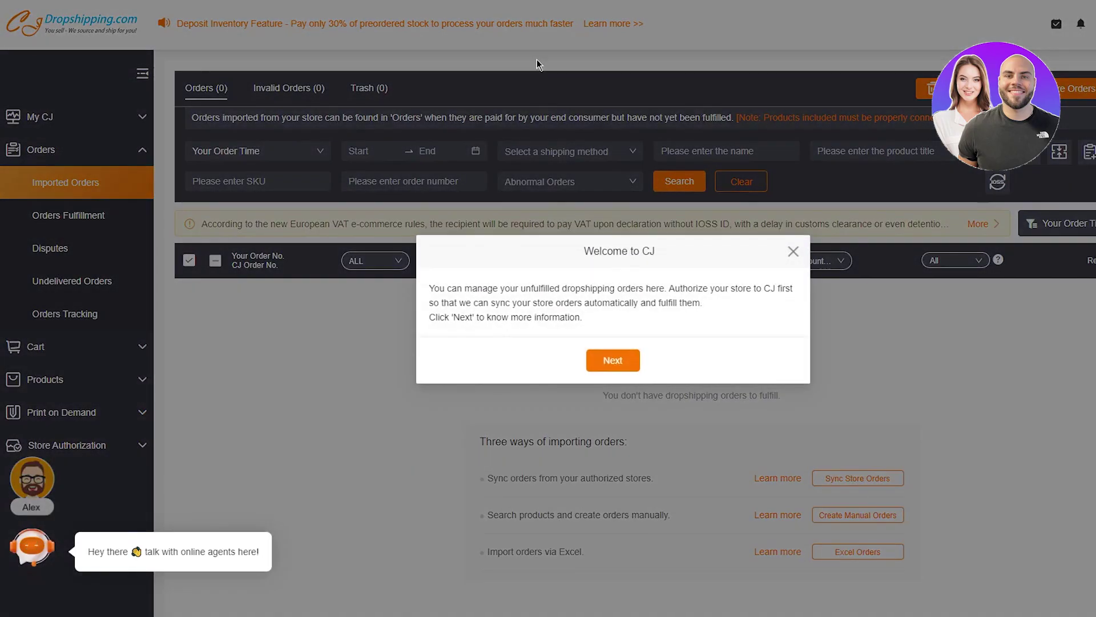
Step: Dismiss the Welcome to CJ notice on the Imported Orders page
left_click(788, 247)
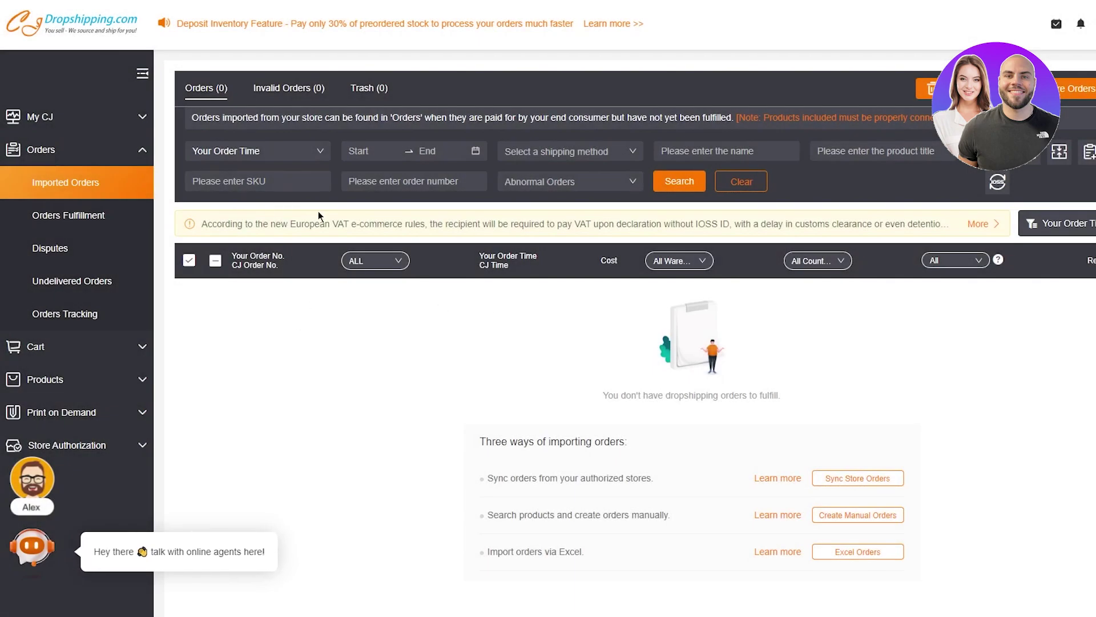